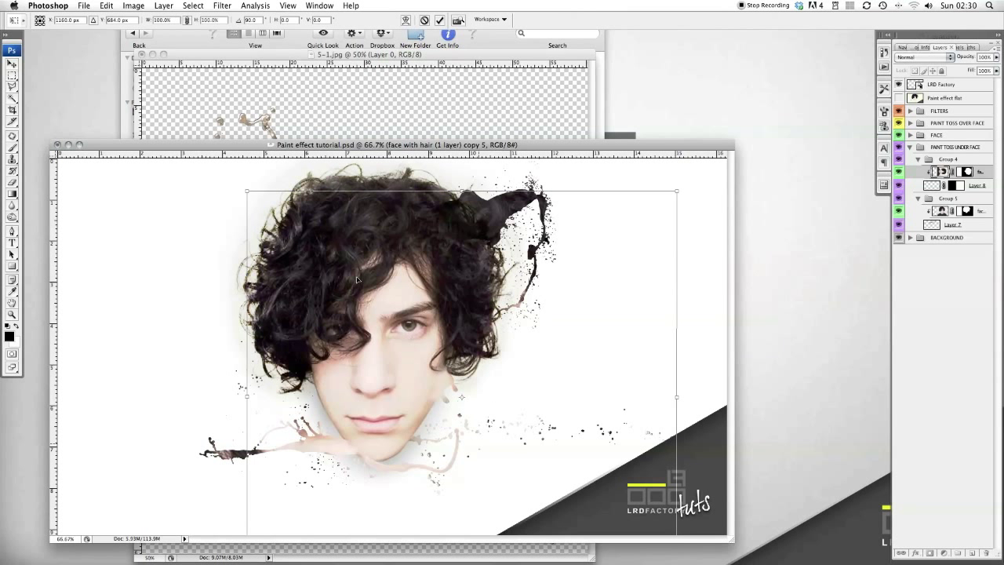
Scale the rotated face copy in Group 4 to 105.2% and place it at about X 1160 px, Y 735 px
{"action": "left_click_drag", "start_coordinate": [675, 192], "coordinate": [706, 194]}
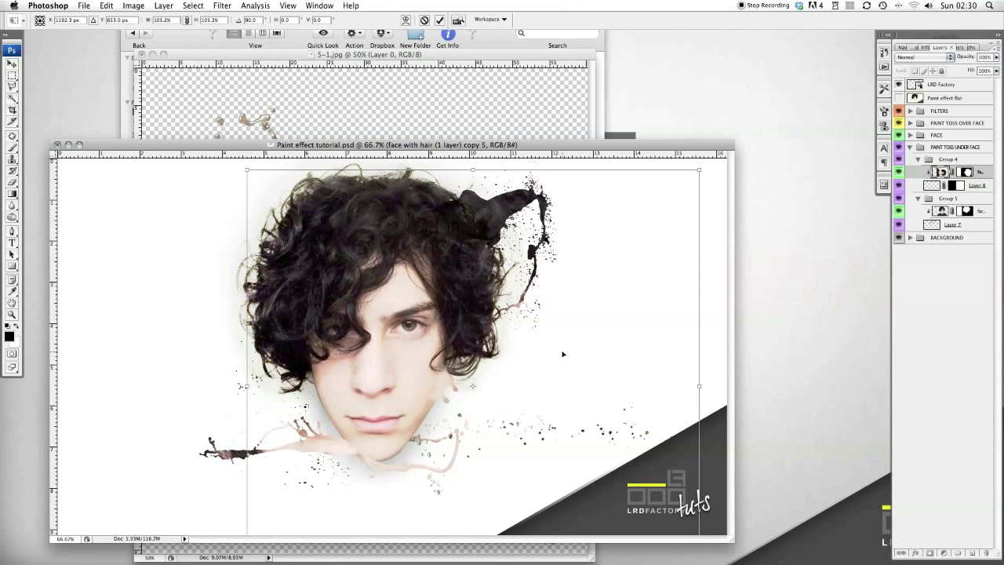
{"action": "left_click_drag", "start_coordinate": [586, 328], "coordinate": [578, 358]}
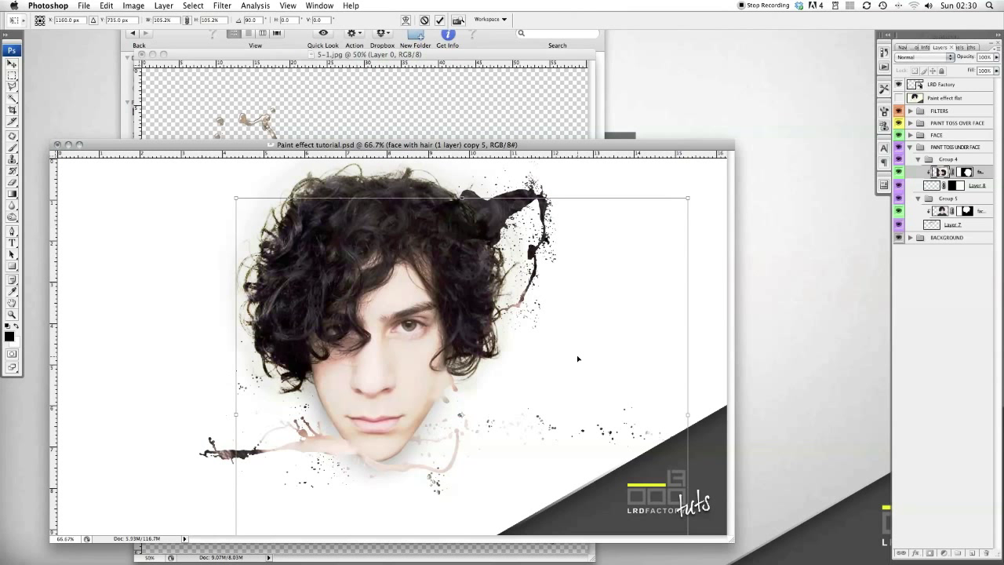
{"action": "key", "text": "Return"}
{"action": "key", "text": "g"}
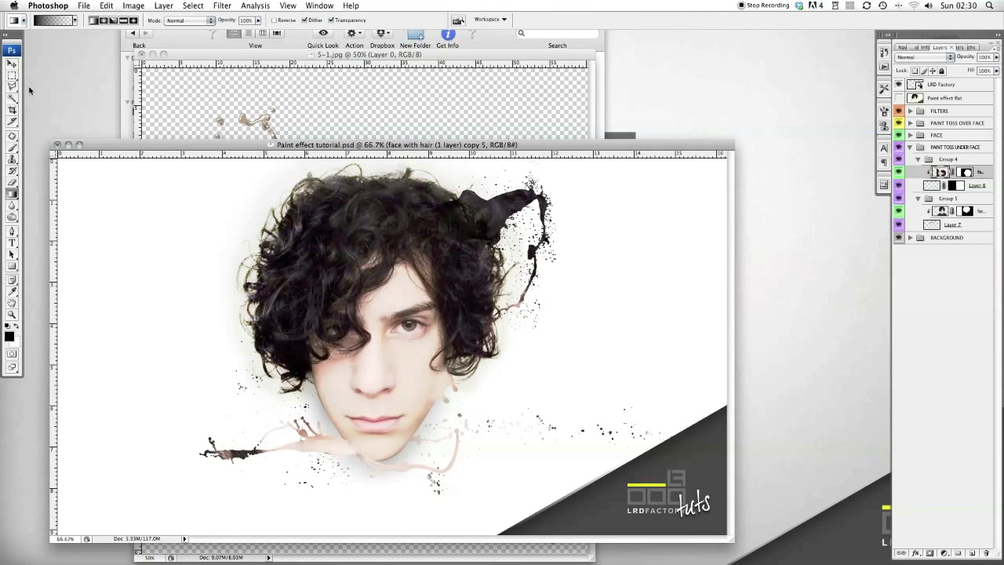
{"action": "left_click", "coordinate": [12, 64]}
{"action": "key", "text": "super+alt+0"}
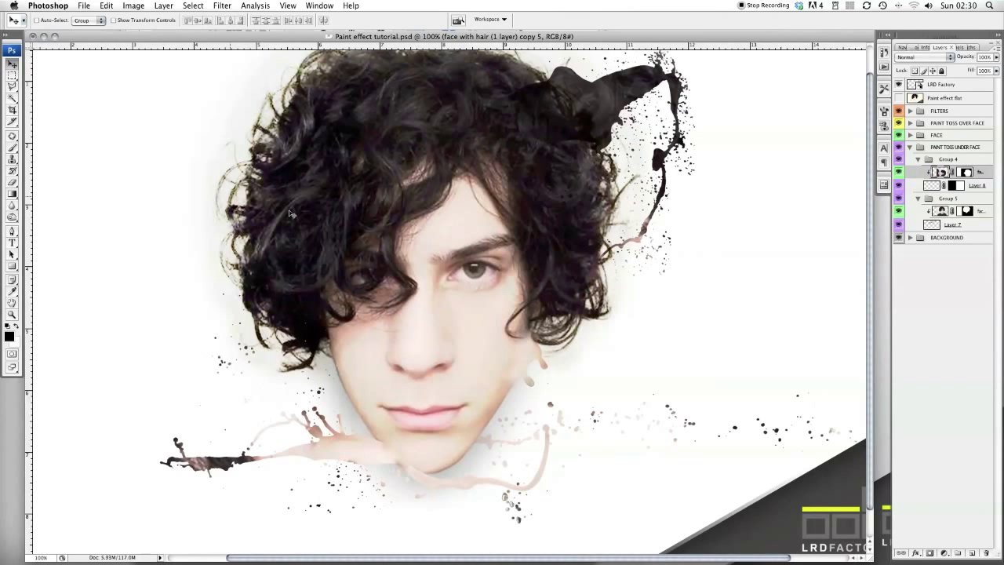
{"action": "left_click_drag", "start_coordinate": [639, 414], "coordinate": [634, 433]}
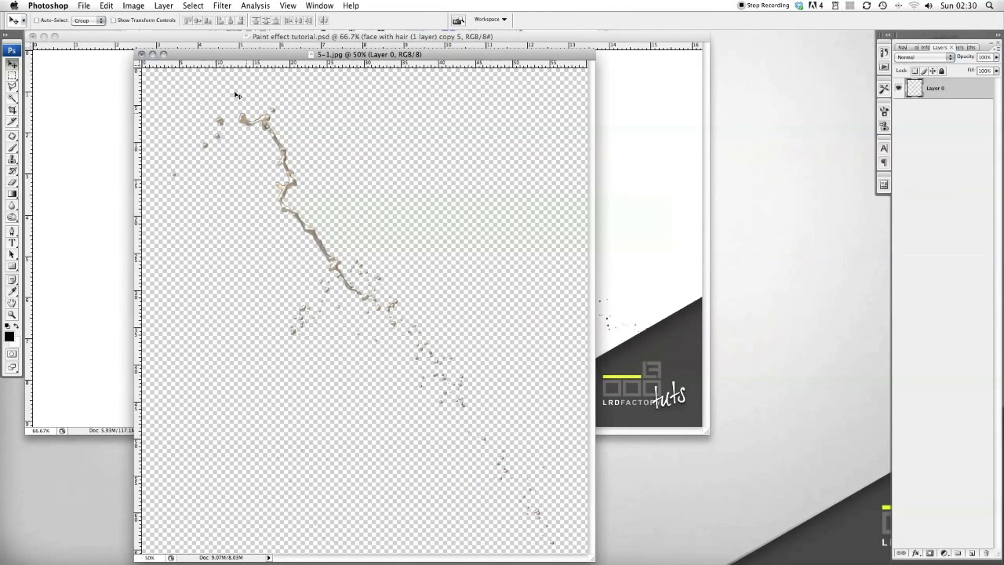
Close the 5-1.jpg document without saving its changes
{"action": "left_click", "coordinate": [141, 54]}
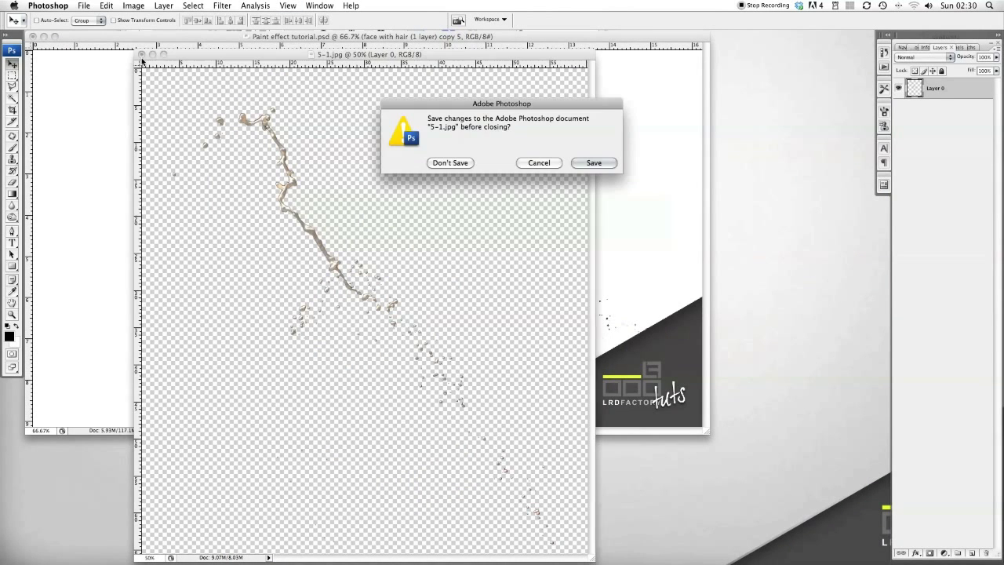
{"action": "left_click", "coordinate": [449, 162]}
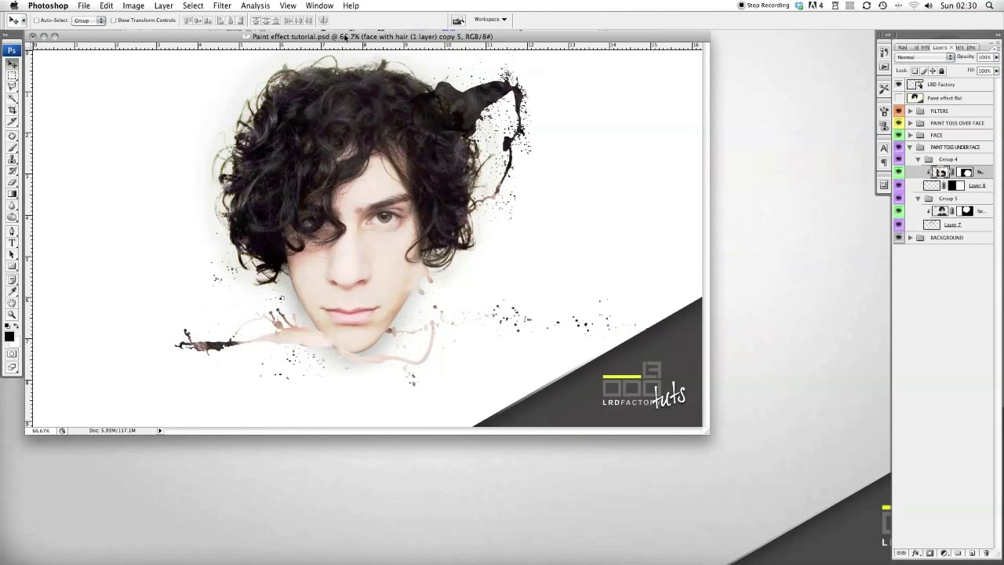
Collapse Group 4 and Group 5 and add a new layer above them in the PAINT TOSS UNDER FACE group
{"action": "left_click", "coordinate": [917, 160]}
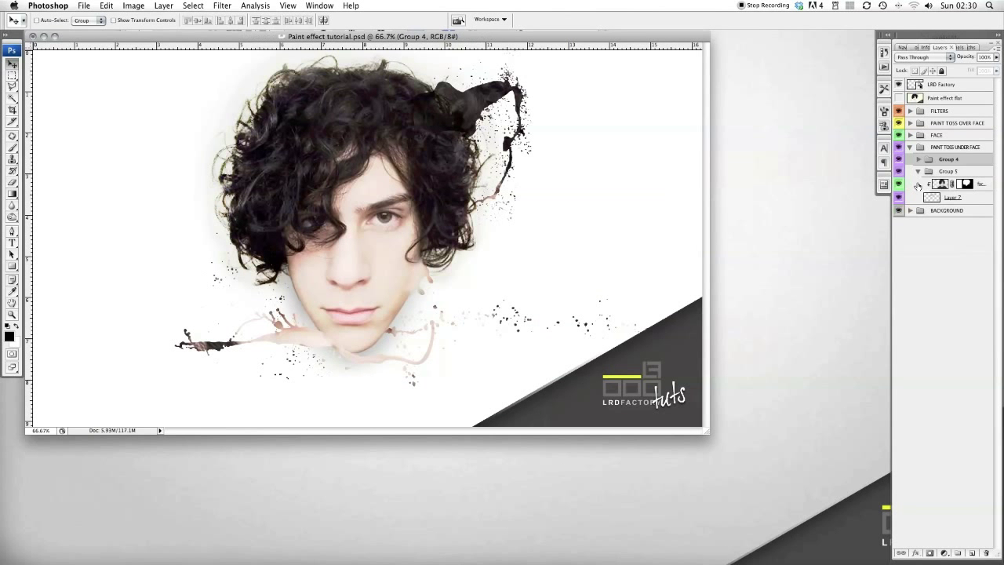
{"action": "left_click", "coordinate": [918, 172]}
{"action": "left_click", "coordinate": [910, 147]}
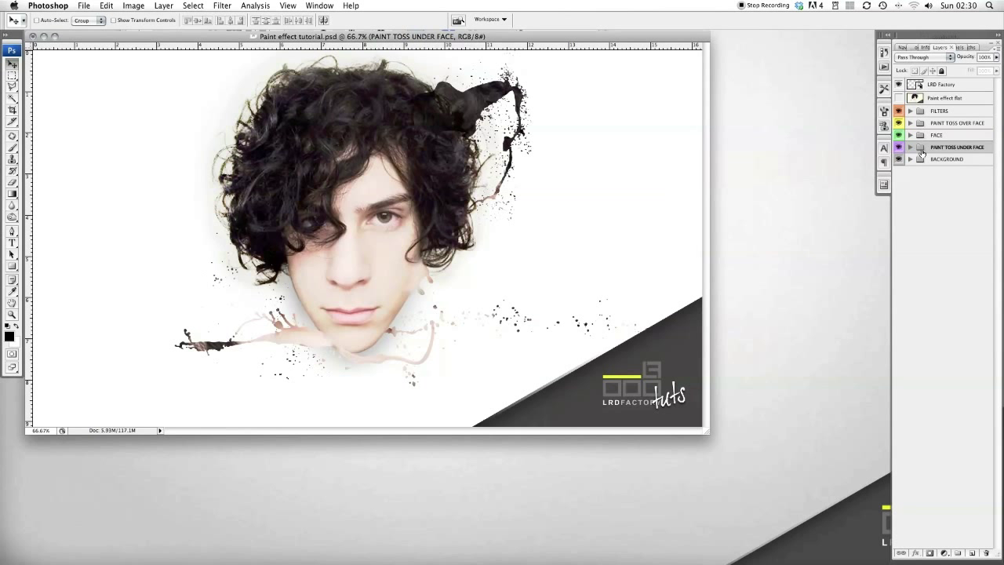
{"action": "left_click", "coordinate": [922, 149]}
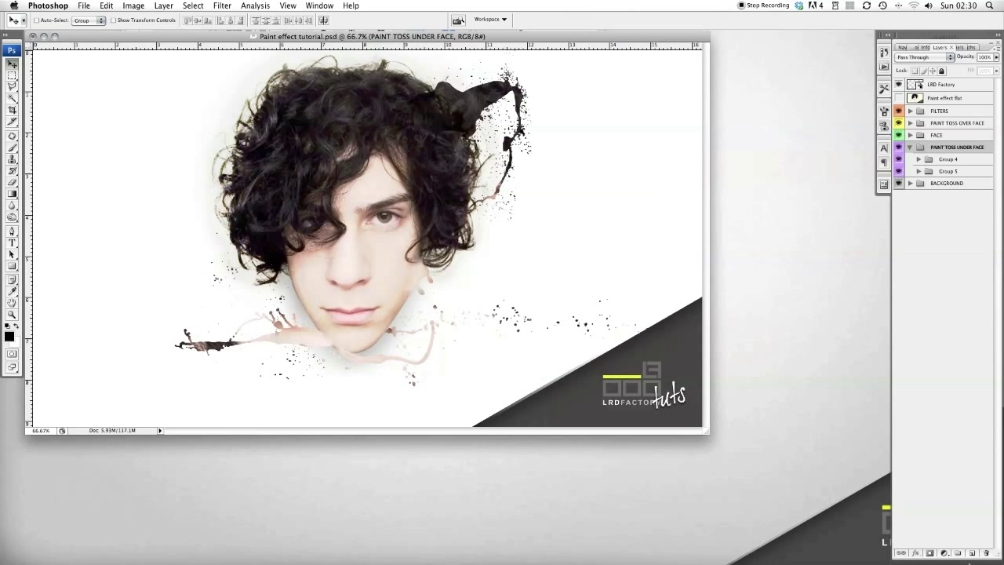
{"action": "left_click", "coordinate": [972, 554]}
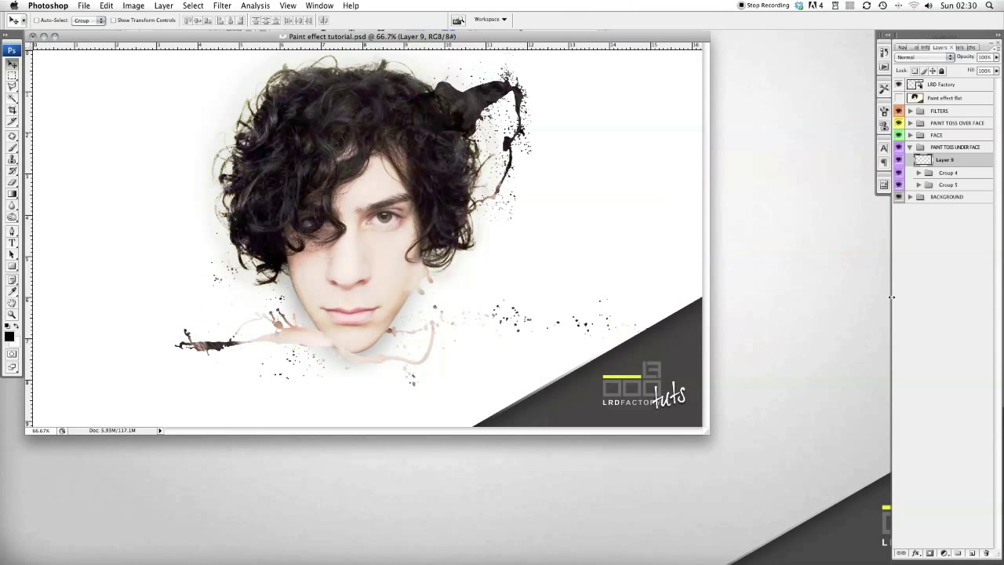
Set up the Brush tool with black and the 1746 px splatter brush at a 400 px diameter
{"action": "left_click", "coordinate": [9, 335]}
{"action": "key", "text": "Return"}
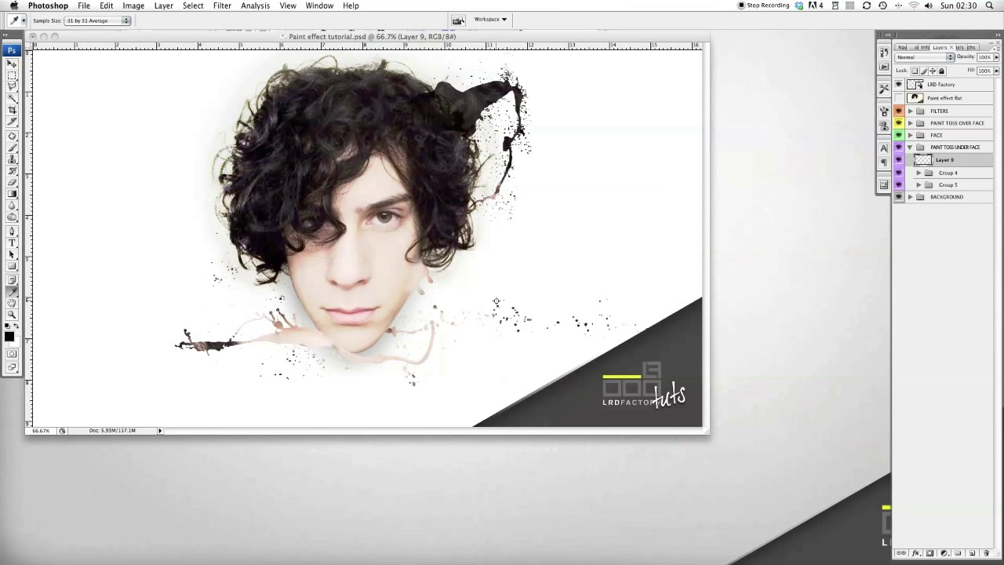
{"action": "key", "text": "v"}
{"action": "left_click", "coordinate": [14, 149]}
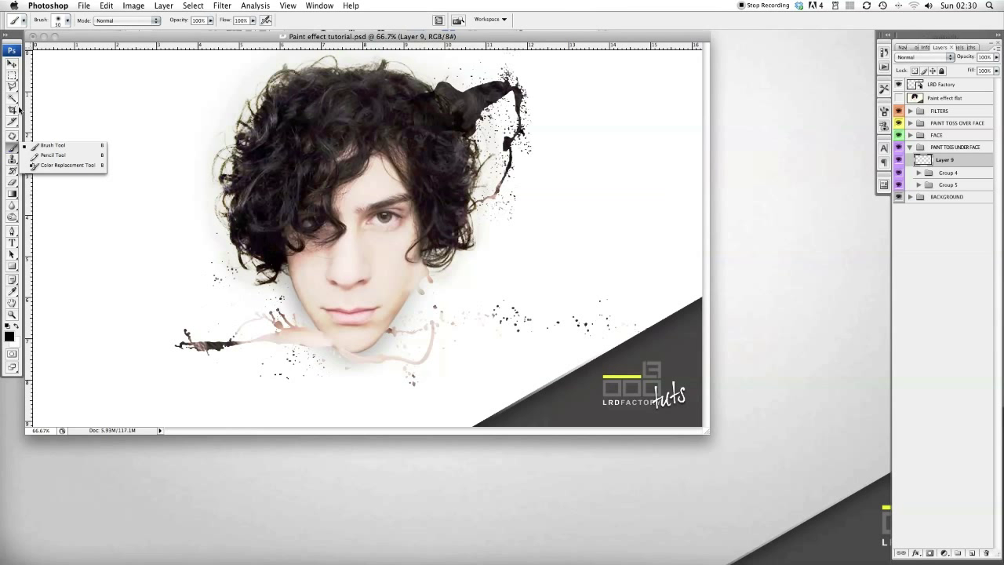
{"action": "left_click", "coordinate": [68, 21]}
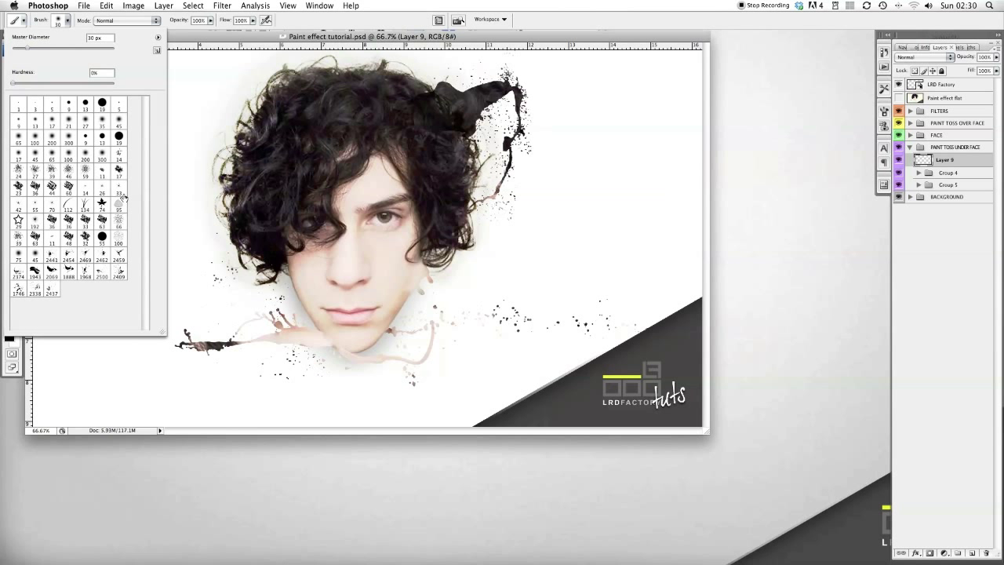
{"action": "left_click", "coordinate": [18, 289]}
{"action": "double_click", "coordinate": [99, 38]}
{"action": "type", "text": "400"}
{"action": "key", "text": "Return"}
{"action": "key", "text": "Return"}
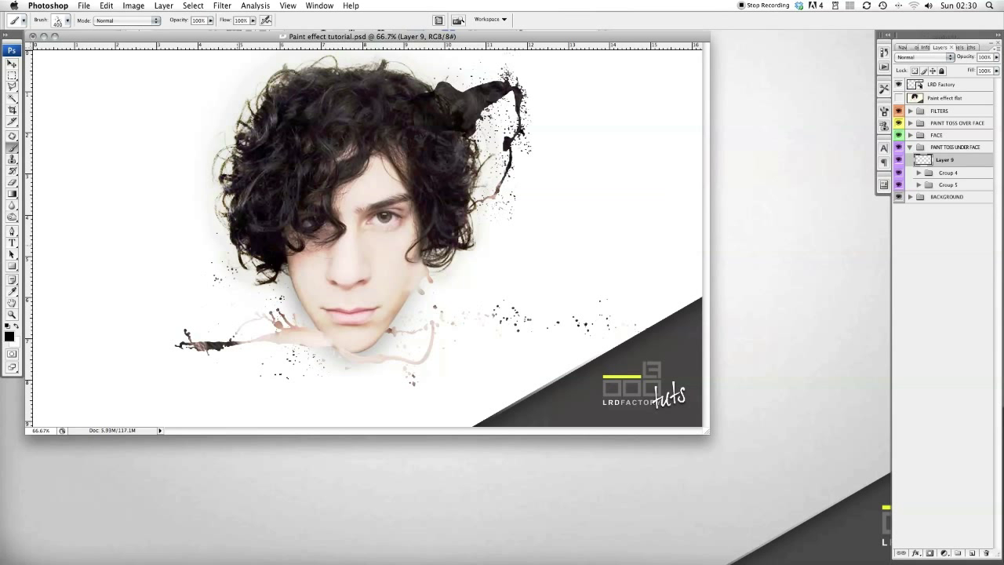
Stamp one black splatter on the new layer beside the hair's lower left edge and shift it up against the curls
{"action": "left_click", "coordinate": [227, 266]}
{"action": "left_click", "coordinate": [12, 62]}
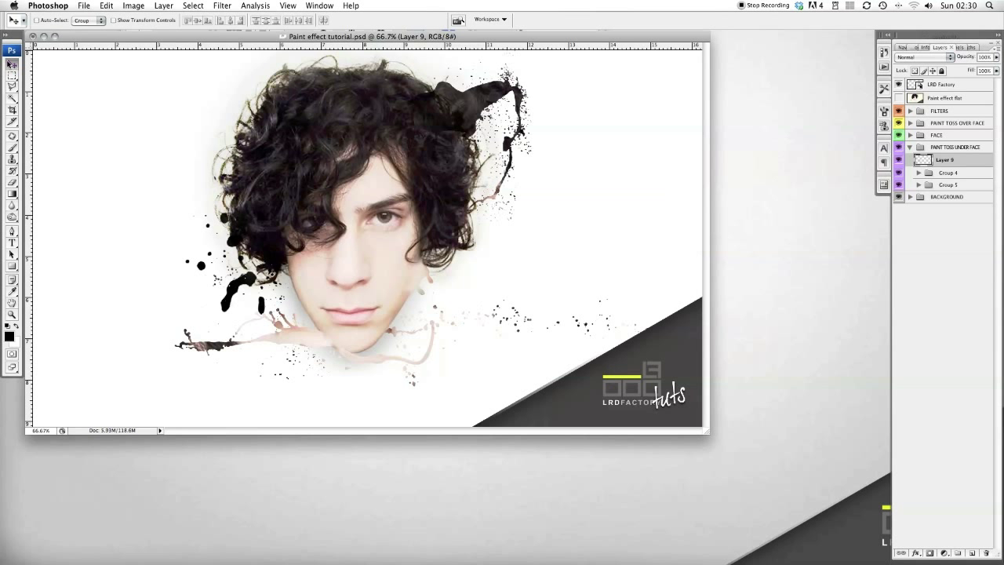
{"action": "left_click_drag", "start_coordinate": [254, 291], "coordinate": [248, 256]}
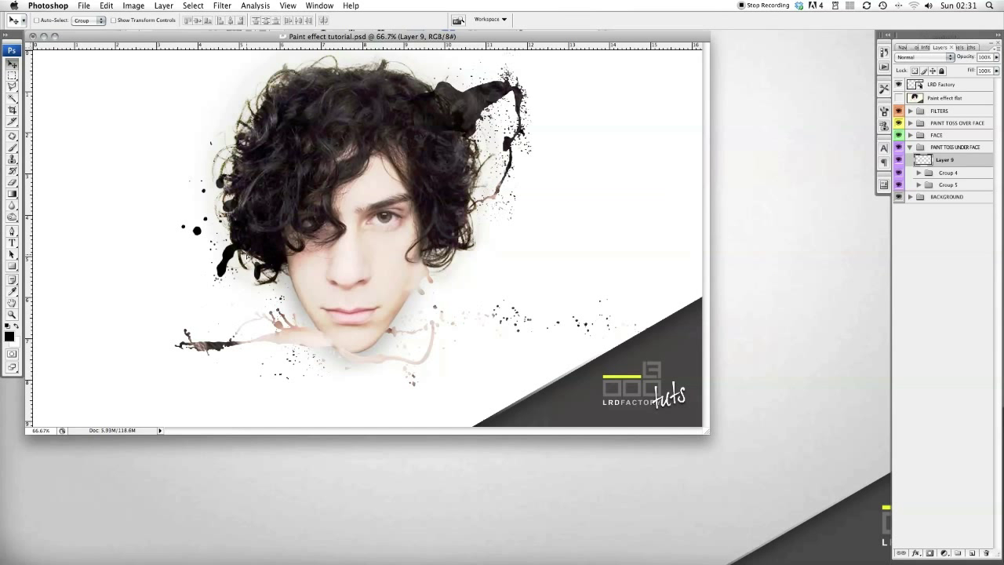
{"action": "left_click_drag", "start_coordinate": [247, 256], "coordinate": [245, 257]}
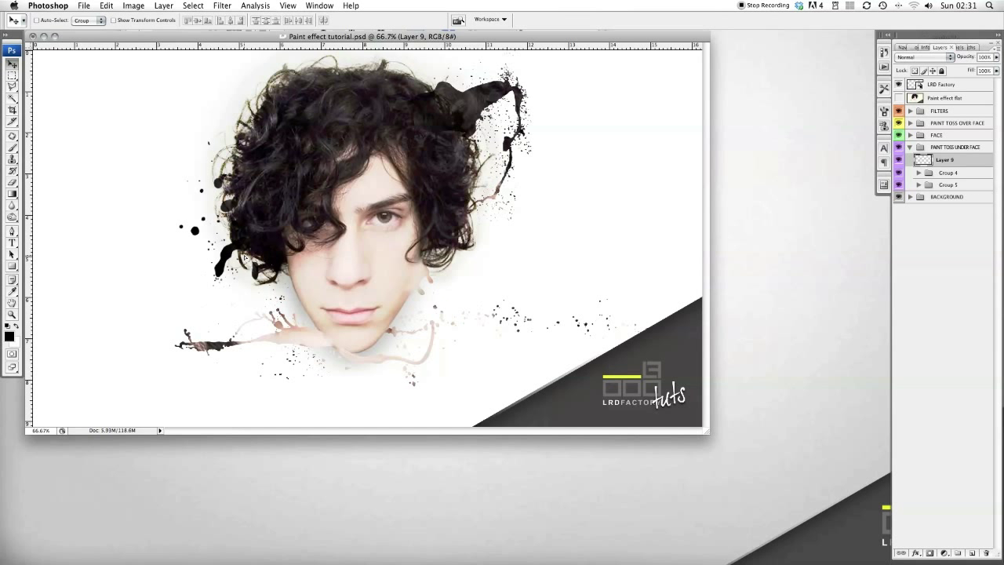
{"action": "left_click_drag", "start_coordinate": [245, 257], "coordinate": [242, 251]}
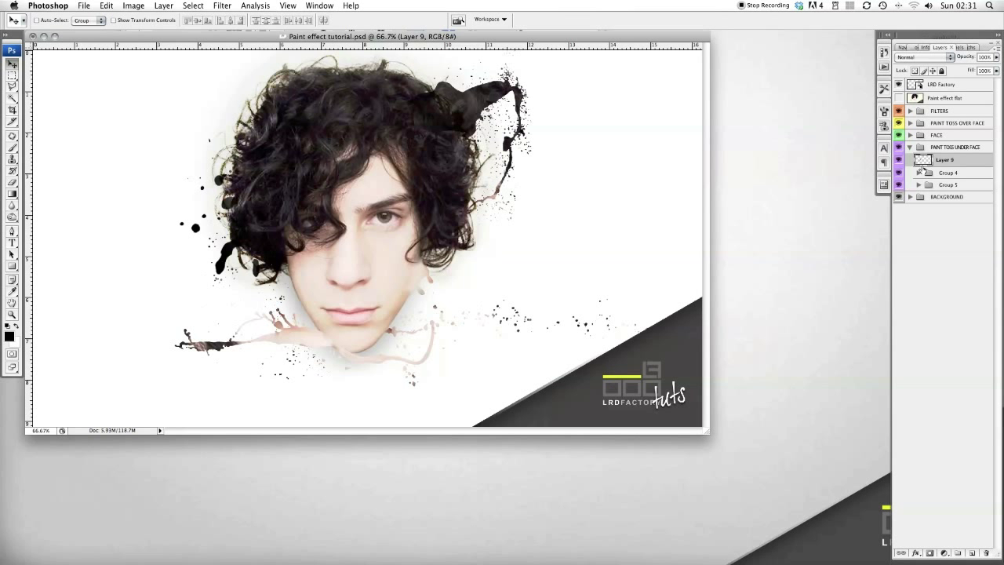
Duplicate the lowest face with hair layer in the FACE group and place the copy above the eye highlights group
{"action": "key", "text": "super+plus"}
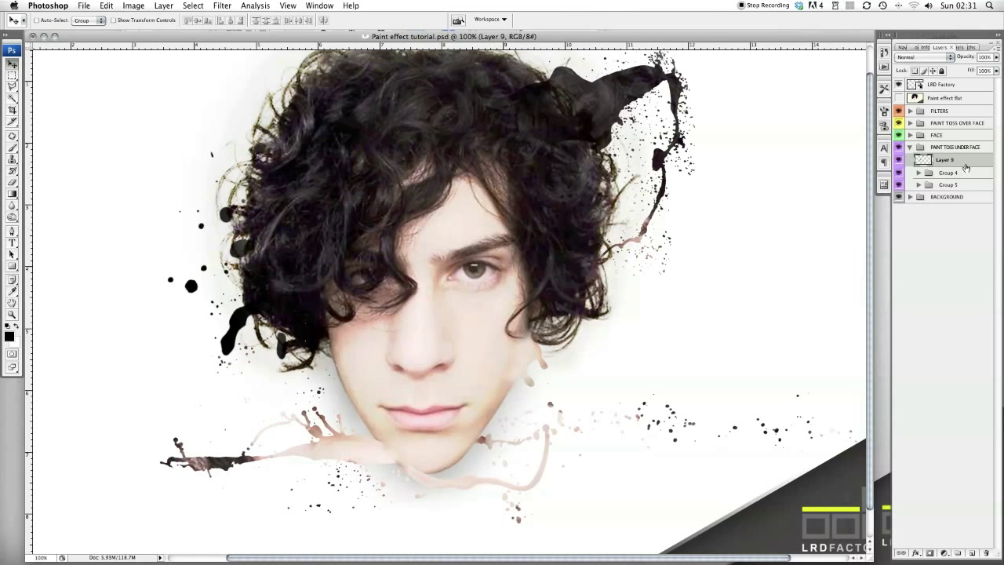
{"action": "left_click", "coordinate": [910, 148]}
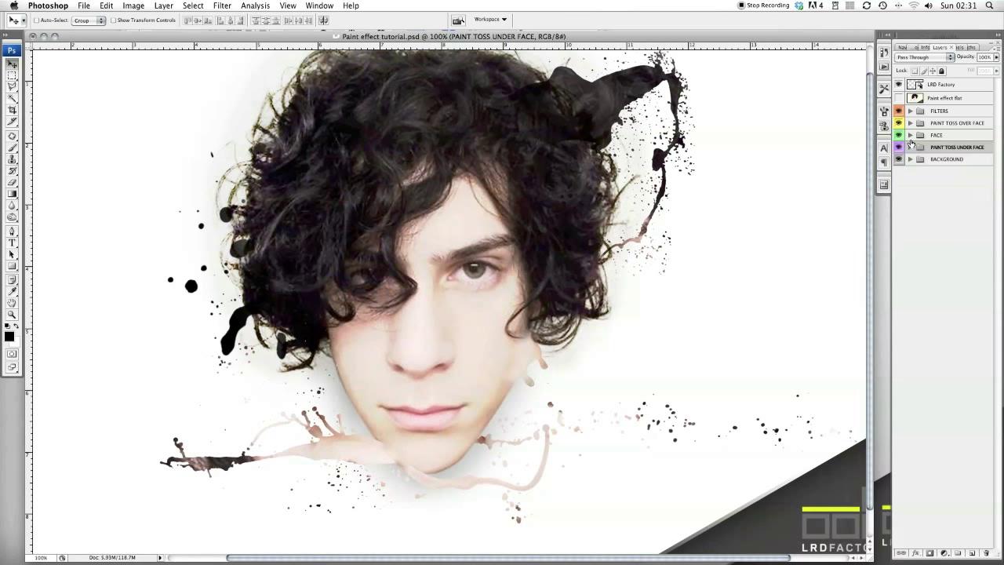
{"action": "left_click", "coordinate": [909, 136]}
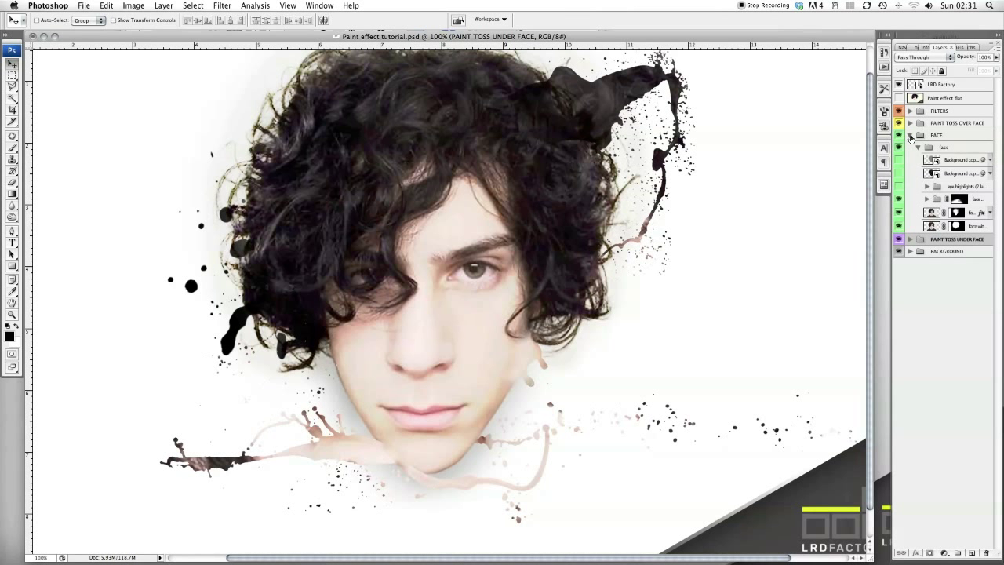
{"action": "left_click", "coordinate": [971, 226]}
{"action": "left_click", "coordinate": [972, 226]}
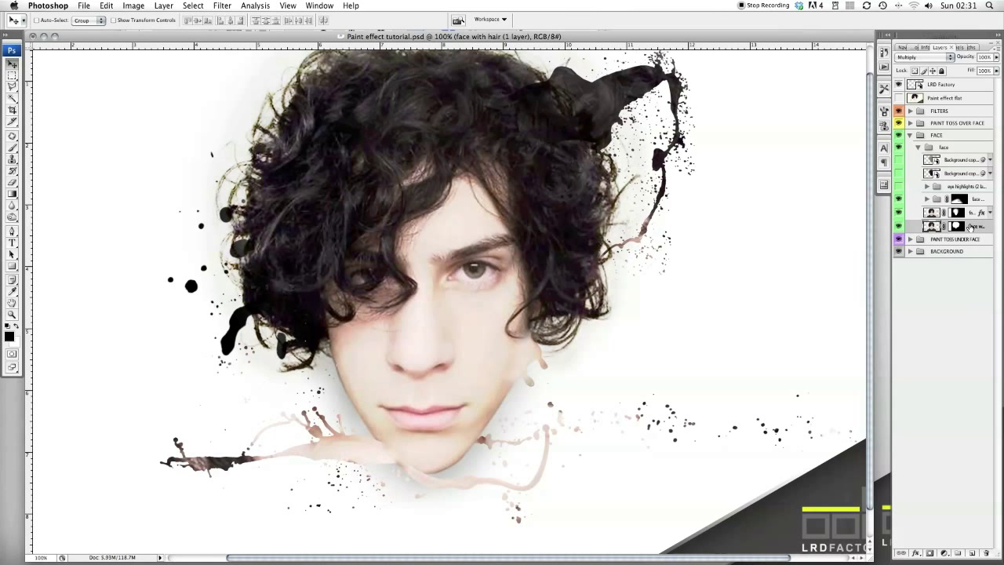
{"action": "left_click_drag", "start_coordinate": [970, 226], "coordinate": [971, 553]}
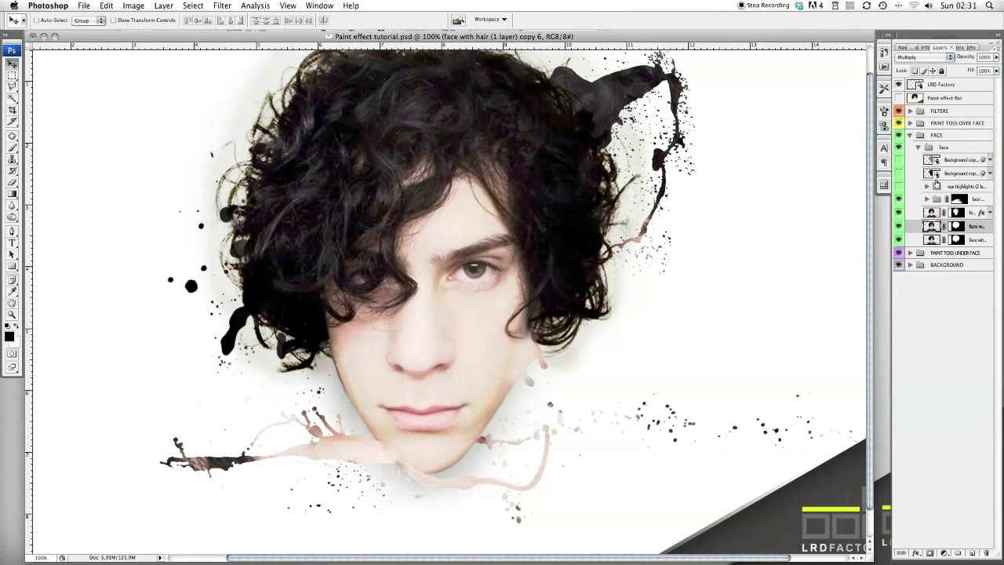
{"action": "left_click_drag", "start_coordinate": [970, 227], "coordinate": [964, 179]}
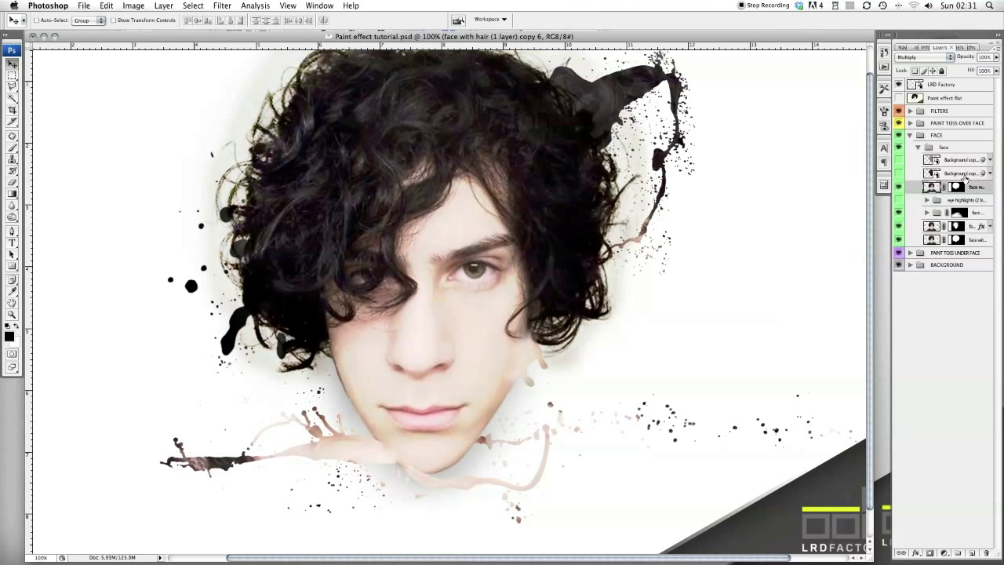
Set the copy's blend mode to Normal and apply Glowing Edges with edge width 1, edge brightness 12 and smoothness 5
{"action": "left_click", "coordinate": [951, 57]}
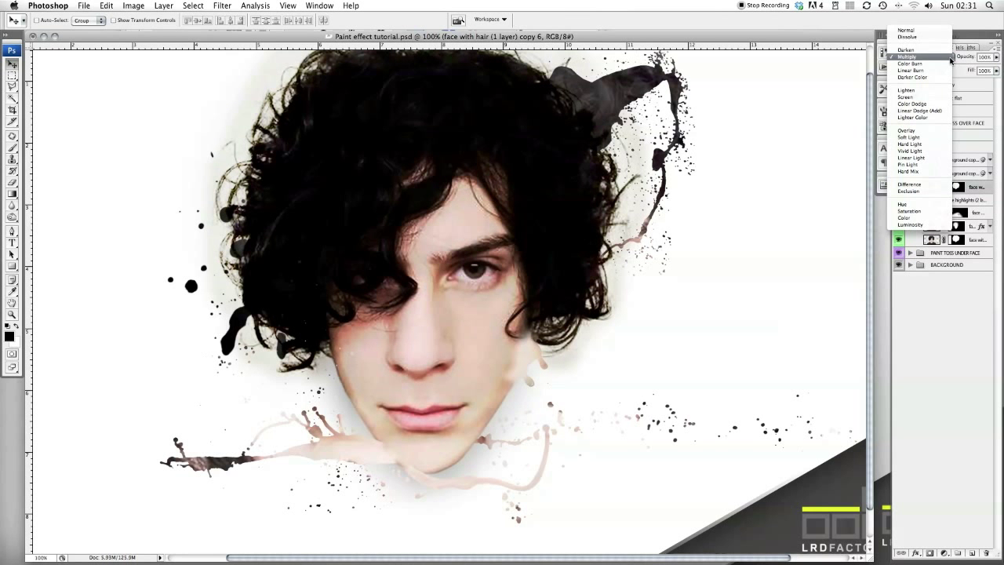
{"action": "left_click", "coordinate": [913, 31]}
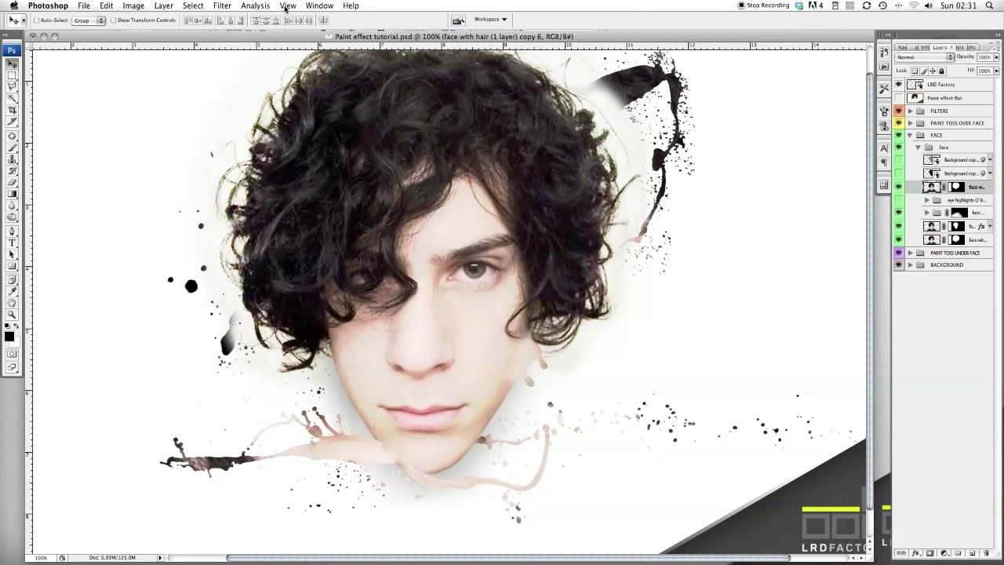
{"action": "left_click", "coordinate": [223, 6]}
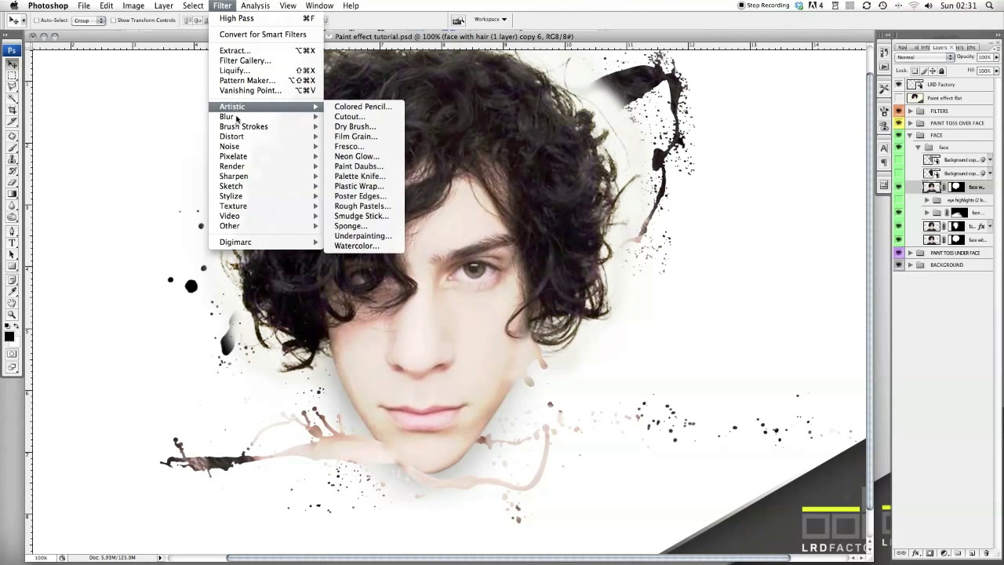
{"action": "mouse_move", "coordinate": [244, 199]}
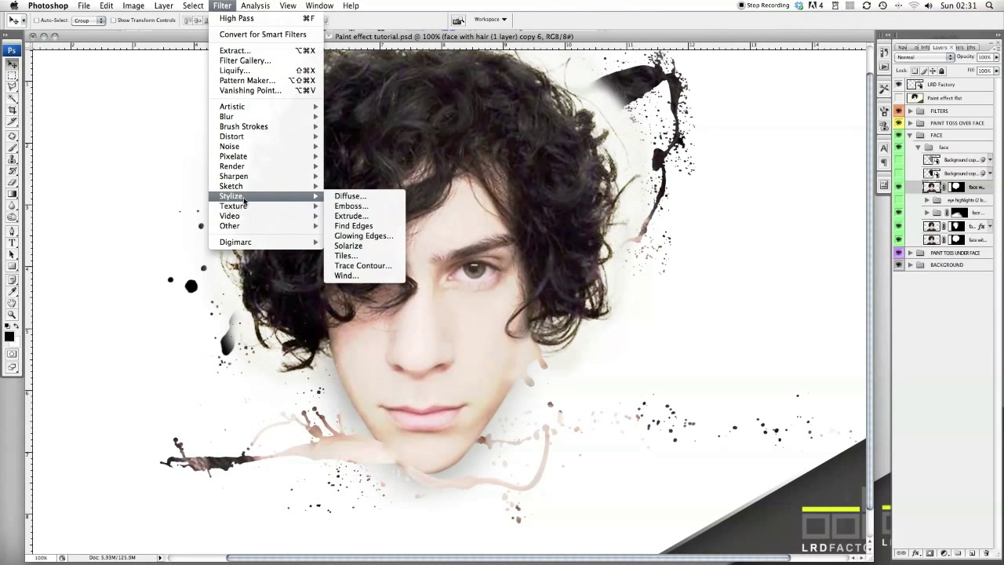
{"action": "left_click", "coordinate": [363, 235]}
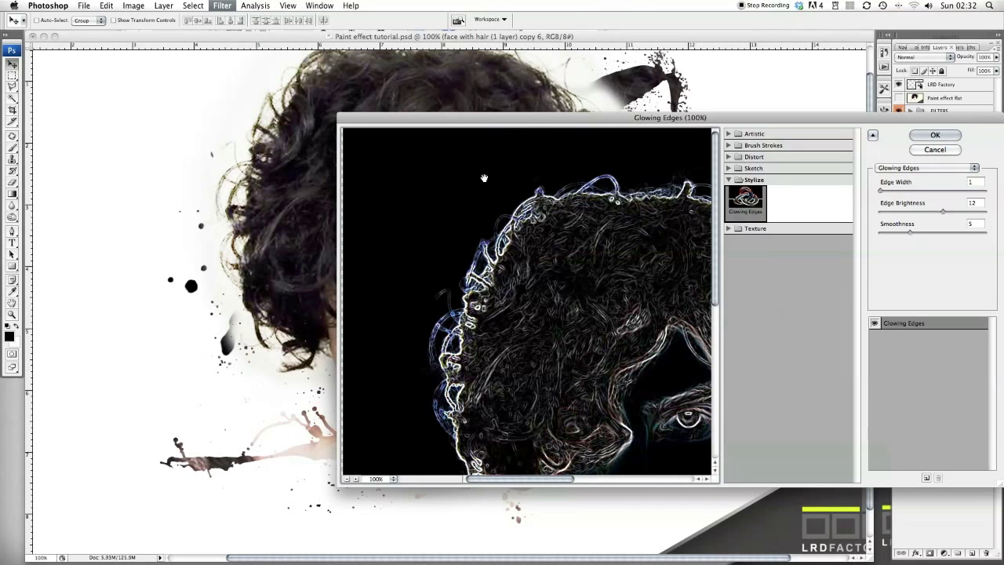
{"action": "left_click_drag", "start_coordinate": [486, 119], "coordinate": [216, 99]}
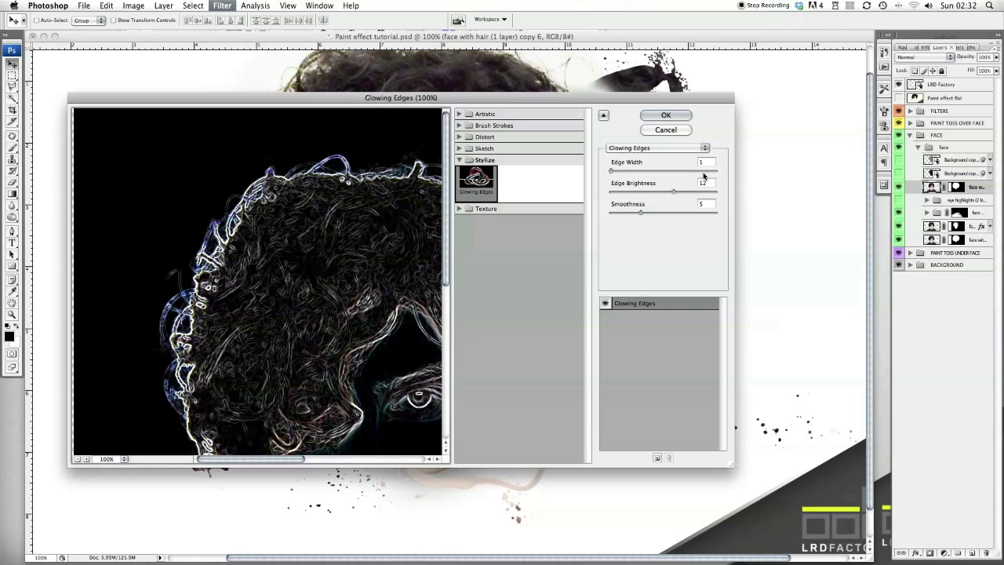
{"action": "left_click", "coordinate": [666, 115]}
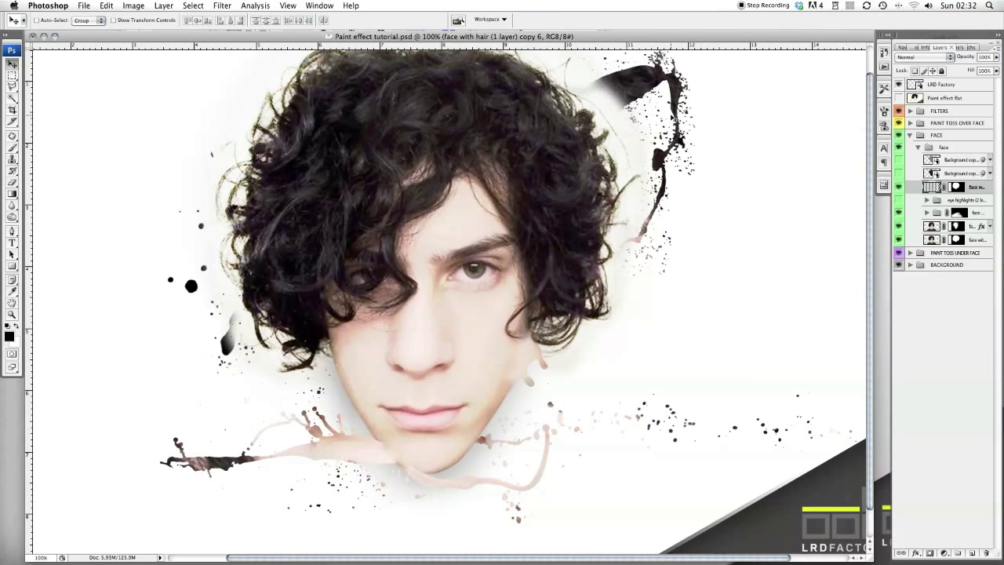
Set the Glowing Edges layer's blend mode to Screen and its opacity to about 16%
{"action": "left_click", "coordinate": [948, 61]}
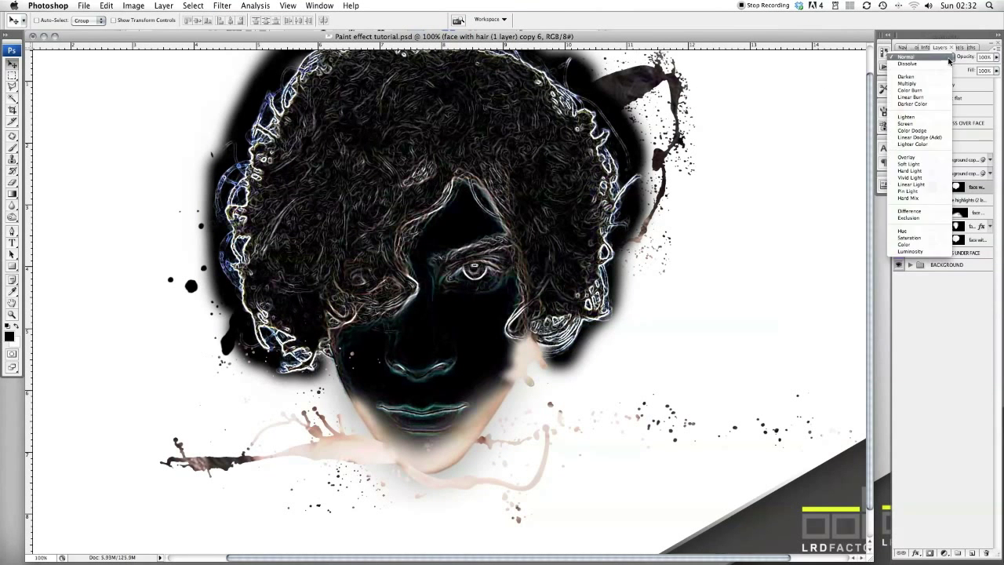
{"action": "left_click", "coordinate": [906, 123]}
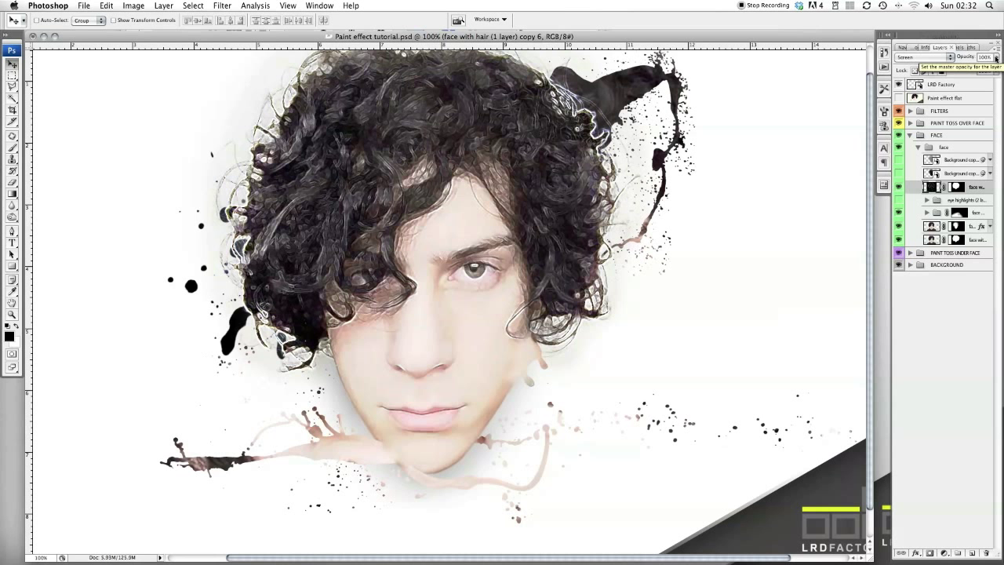
{"action": "left_click", "coordinate": [995, 58]}
{"action": "left_click_drag", "start_coordinate": [992, 69], "coordinate": [952, 71]}
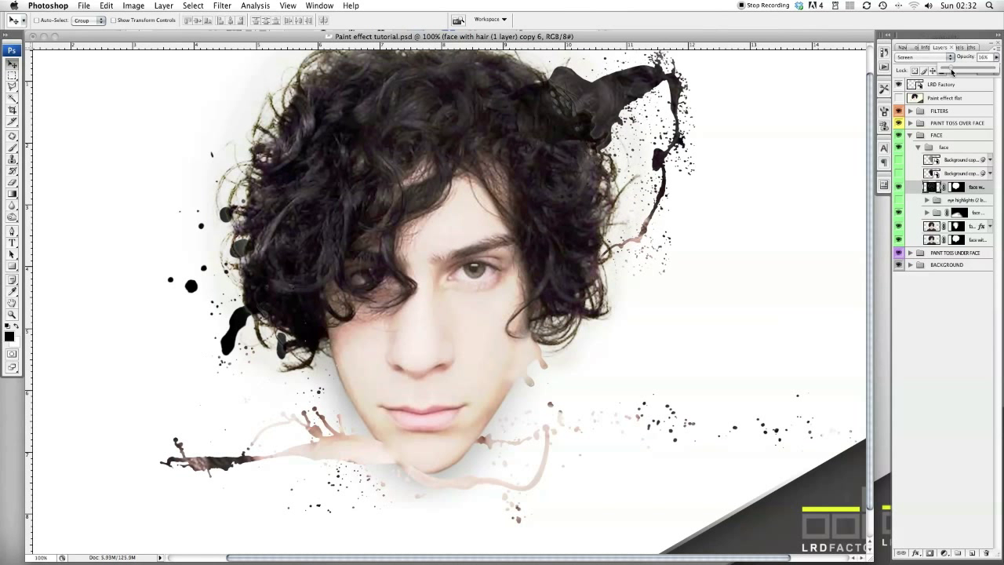
Duplicate the lowest face with hair layer, place the copy above the Glowing Edges layer and set its blend mode to Normal
{"action": "left_click_drag", "start_coordinate": [952, 72], "coordinate": [952, 72]}
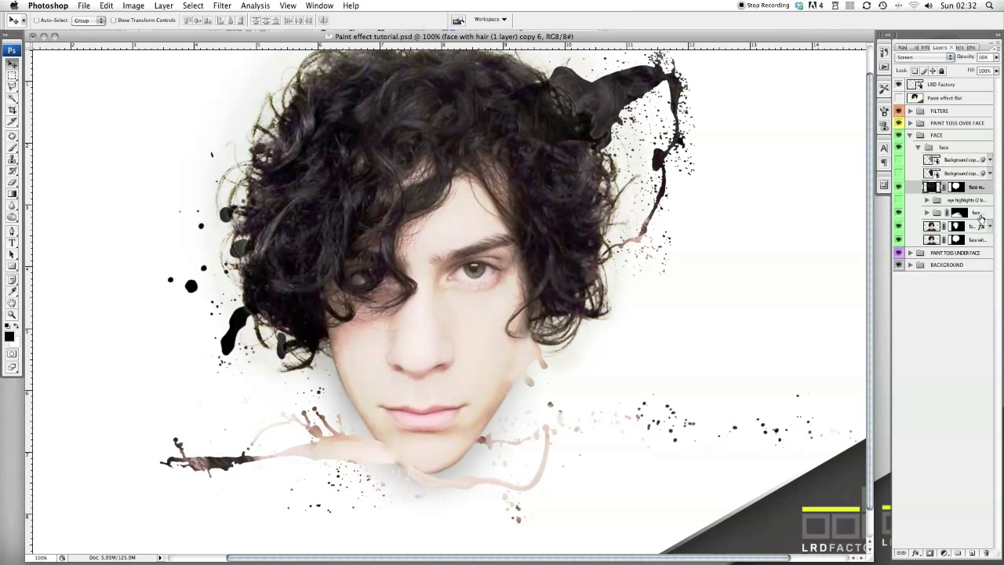
{"action": "left_click", "coordinate": [971, 240]}
{"action": "left_click", "coordinate": [971, 240]}
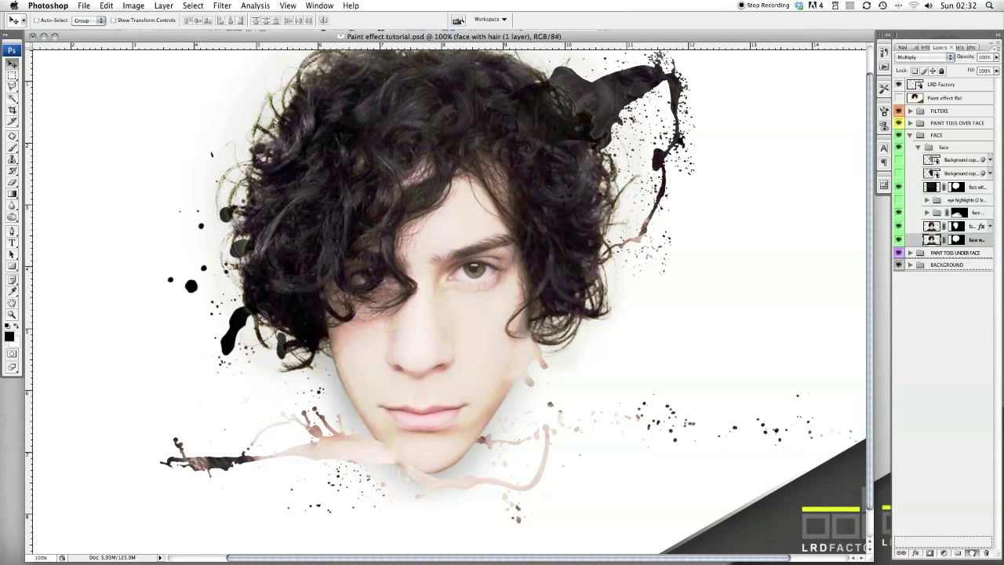
{"action": "key", "text": "super+j"}
{"action": "left_click_drag", "start_coordinate": [971, 240], "coordinate": [968, 179]}
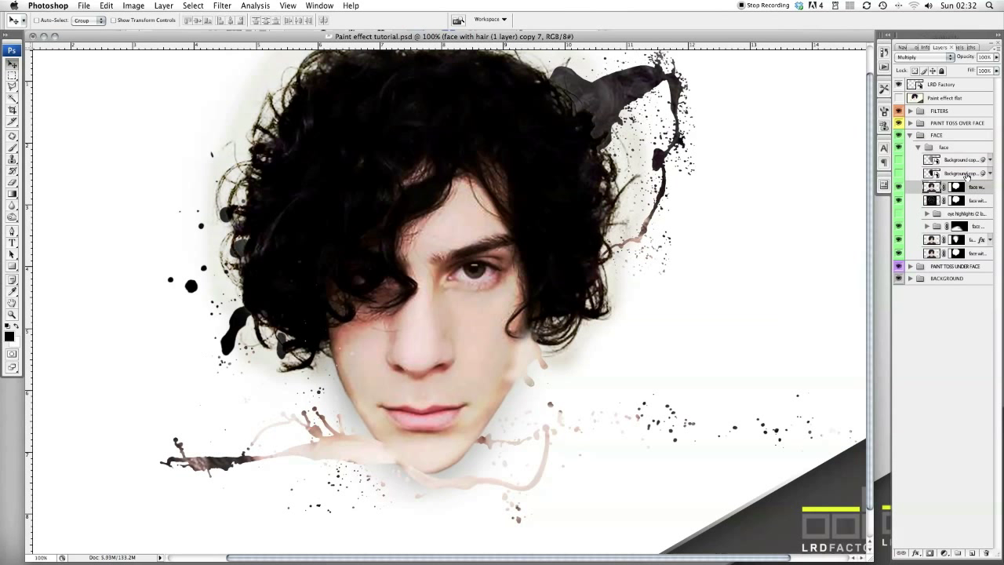
{"action": "left_click", "coordinate": [949, 58]}
{"action": "left_click", "coordinate": [906, 29]}
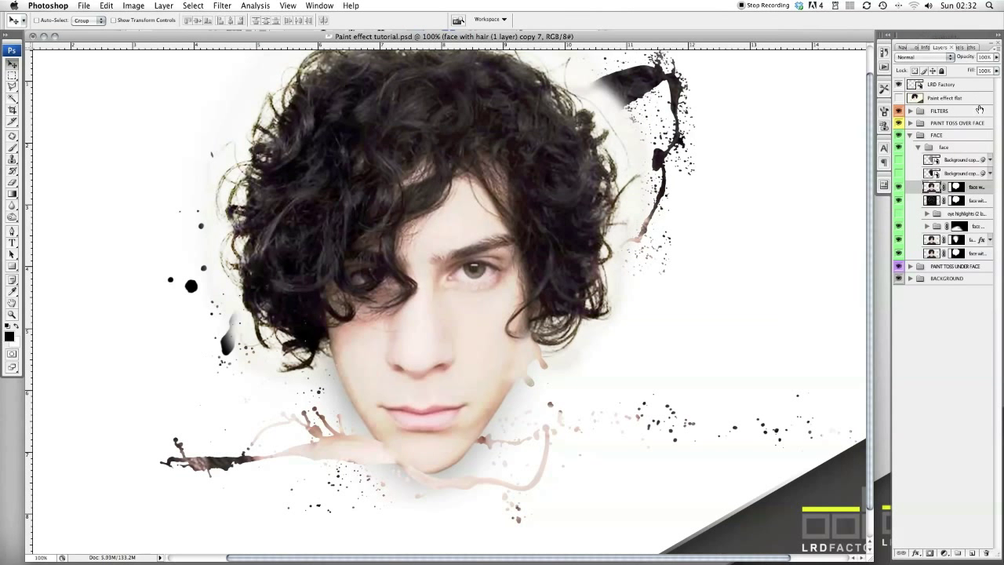
Apply a High Pass filter with a radius of 7.4 pixels to the new face copy
{"action": "left_click", "coordinate": [225, 6]}
{"action": "mouse_move", "coordinate": [291, 122]}
{"action": "mouse_move", "coordinate": [275, 226]}
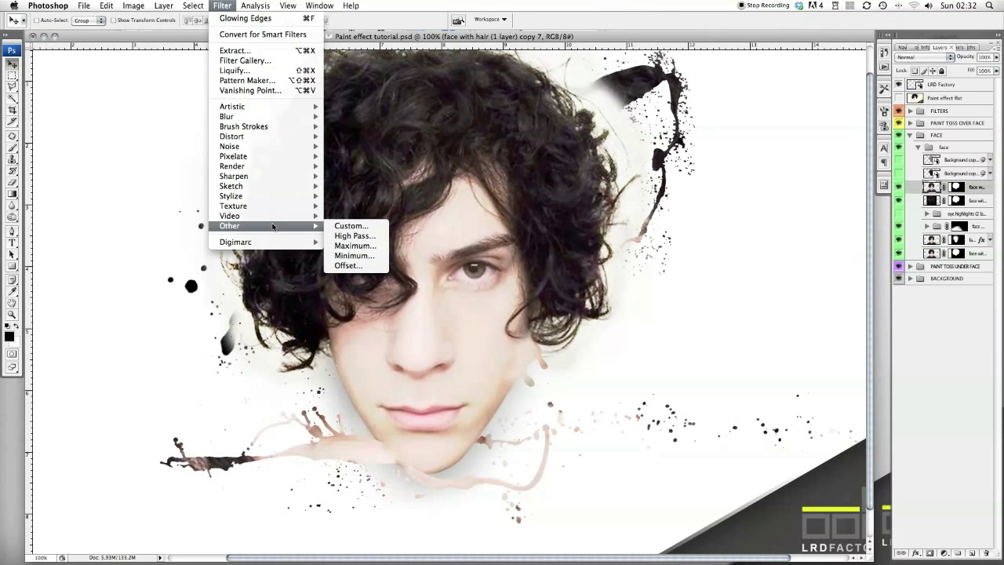
{"action": "left_click", "coordinate": [354, 235]}
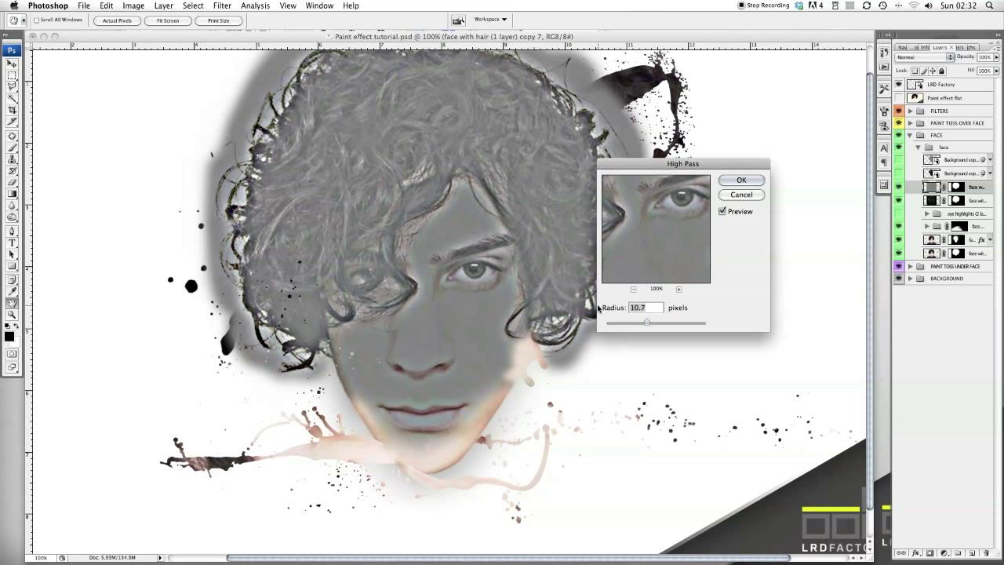
{"action": "type", "text": "7.4"}
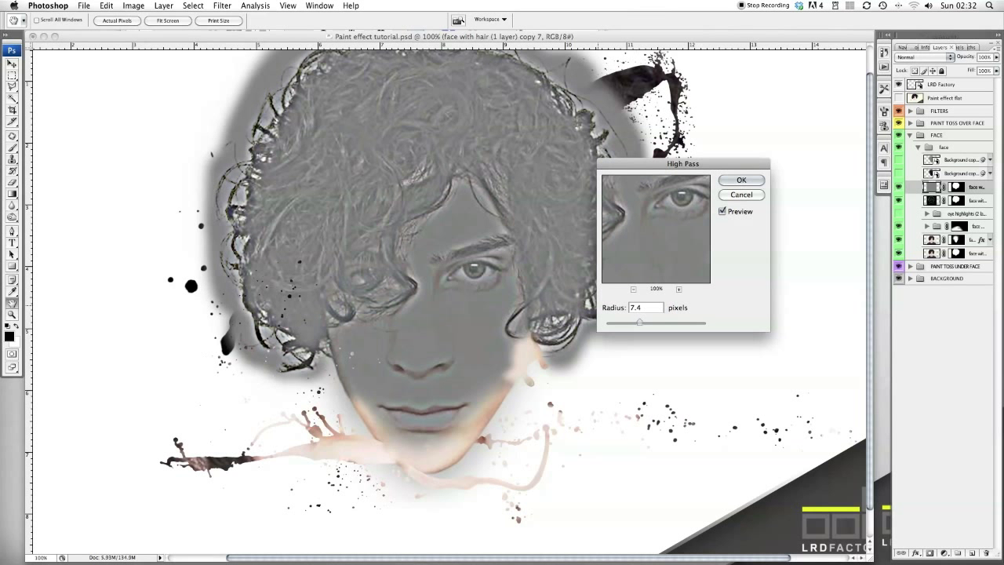
{"action": "key", "text": "Return"}
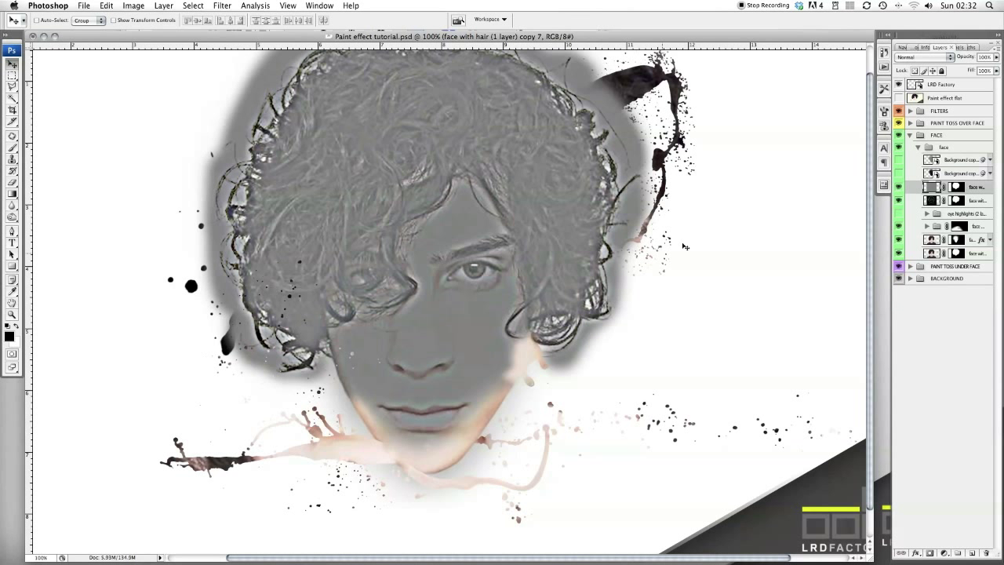
Set the High Pass layer's blend mode to Linear Light and its opacity to 40%
{"action": "left_click", "coordinate": [951, 58]}
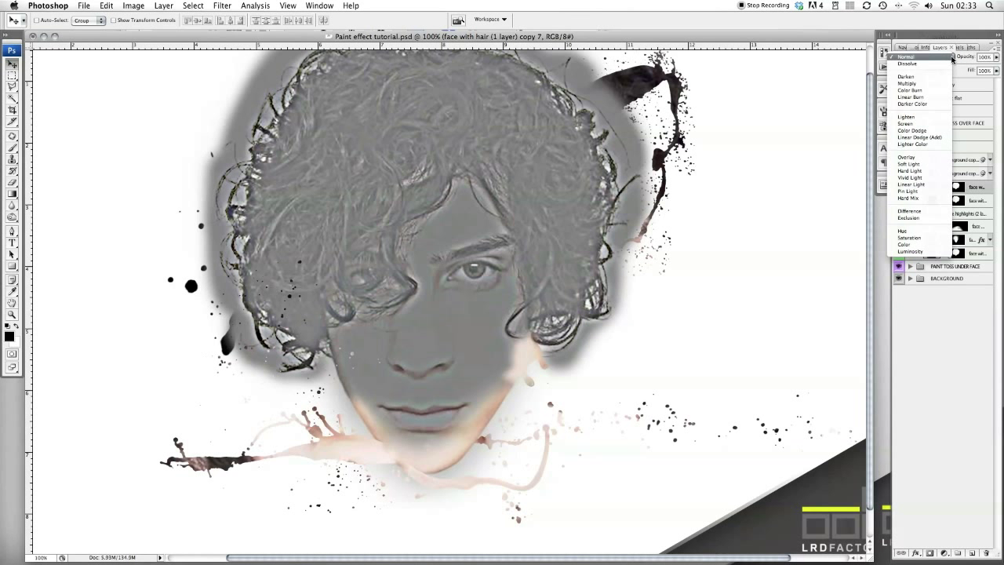
{"action": "left_click", "coordinate": [930, 186]}
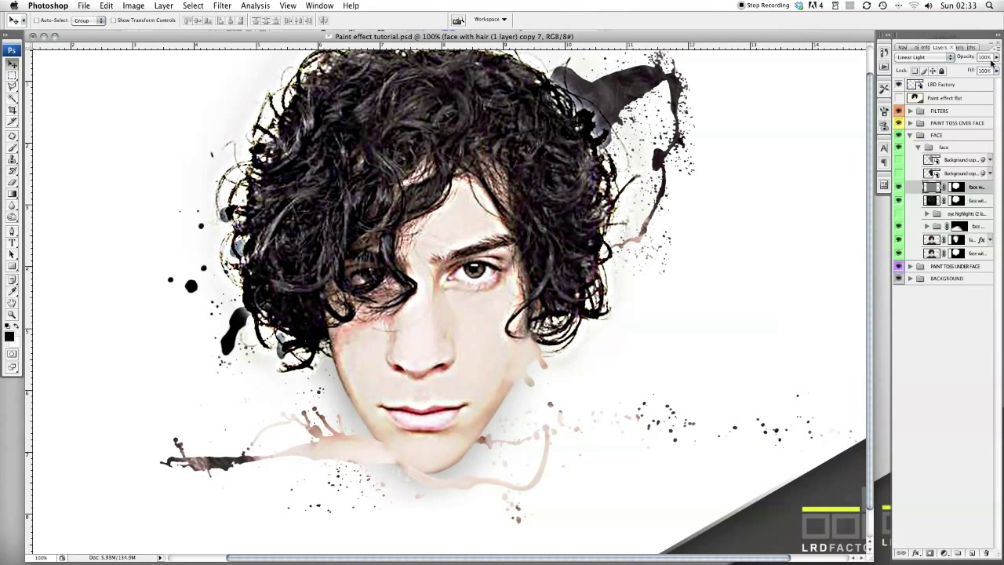
{"action": "key", "text": "4"}
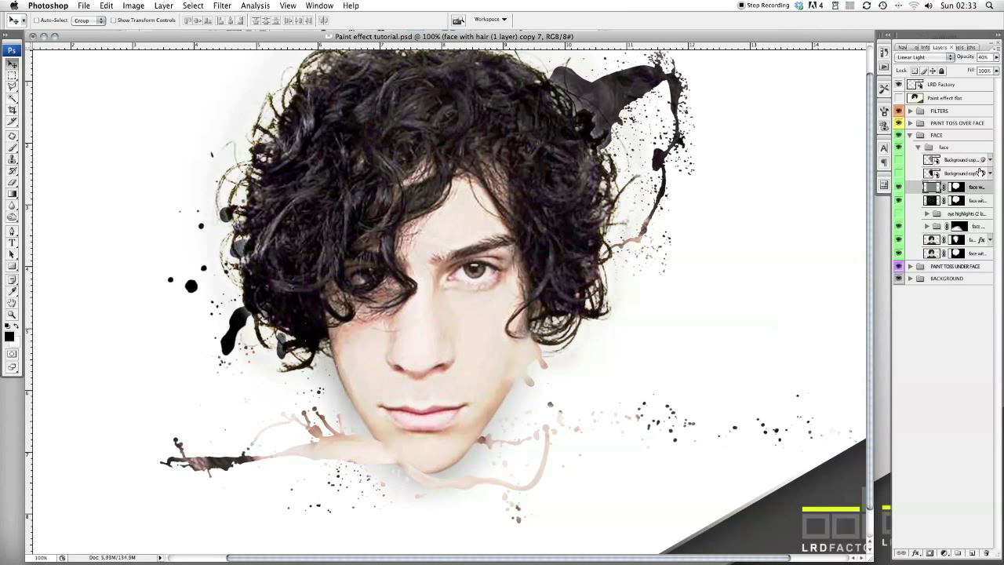
Compare the portrait with and without the High Pass and Glowing Edges layers
{"action": "left_click", "coordinate": [898, 187]}
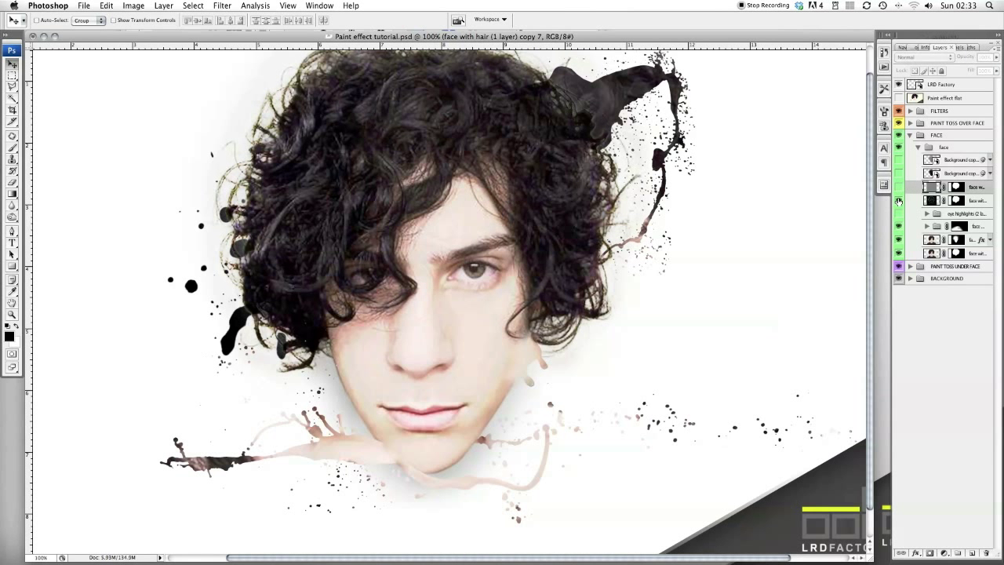
{"action": "left_click", "coordinate": [899, 200]}
{"action": "left_click", "coordinate": [898, 187]}
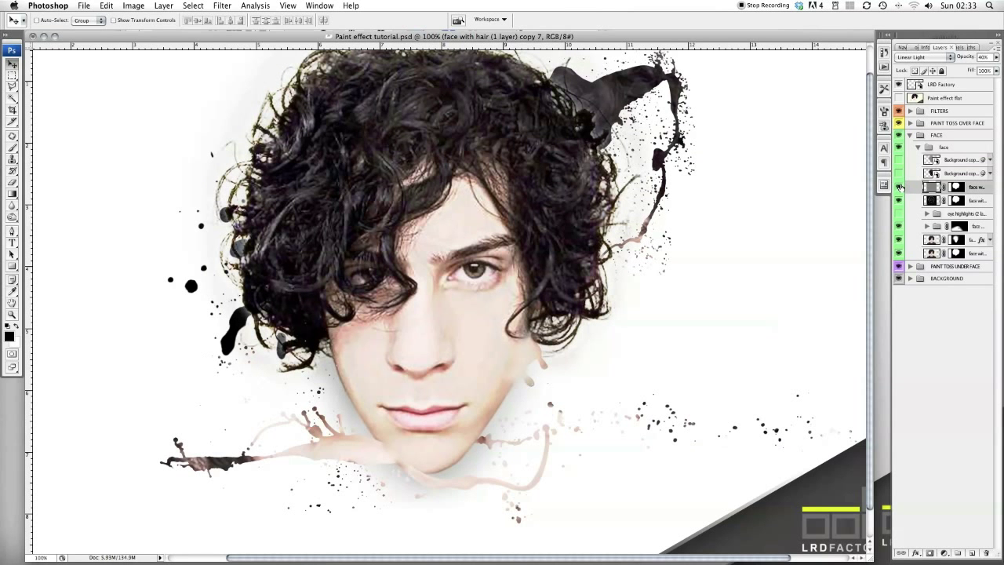
{"action": "key", "text": "super+minus"}
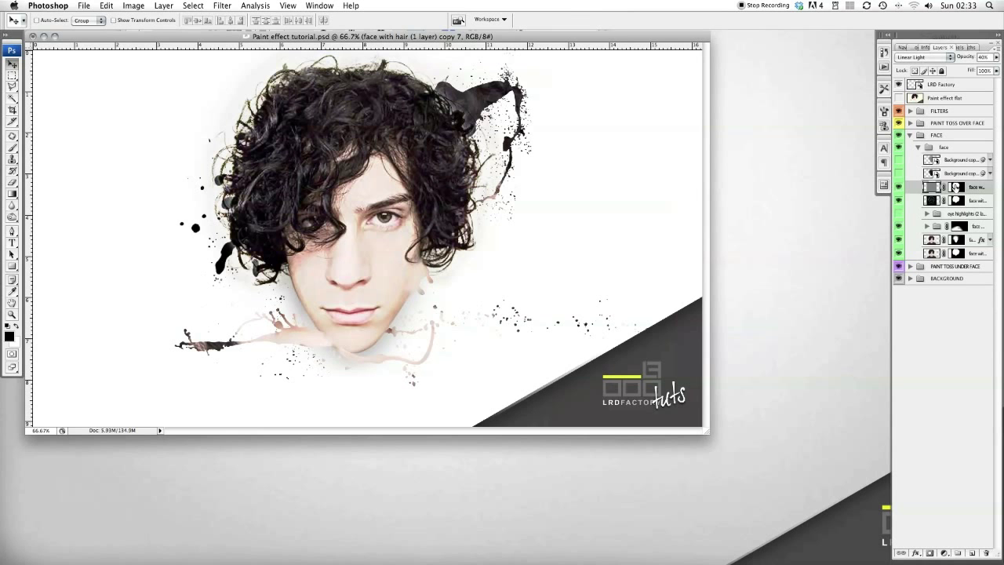
Target the High Pass layer's mask and choose a soft 65 px brush with 0% hardness
{"action": "left_click", "coordinate": [955, 188]}
{"action": "key", "text": "super+alt+0"}
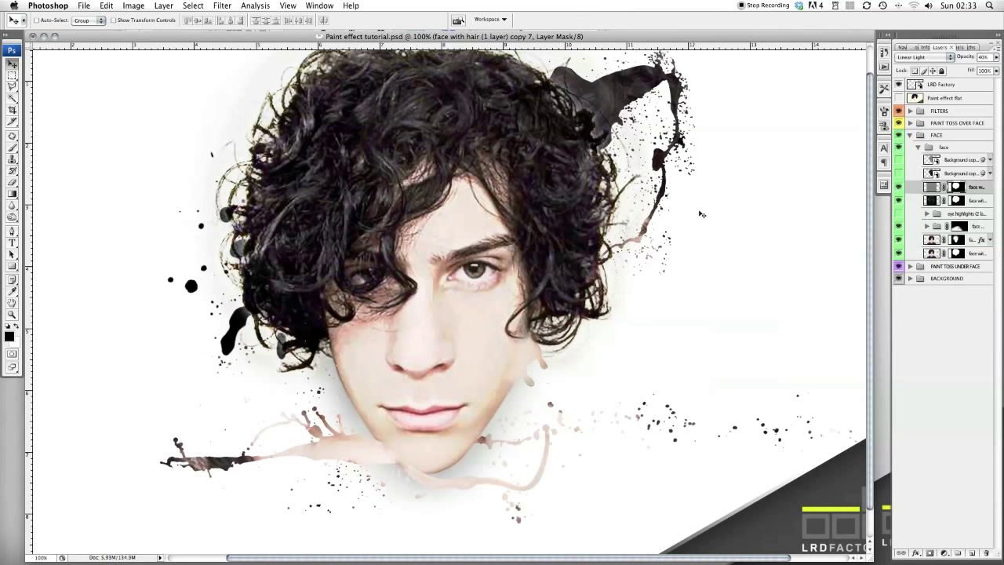
{"action": "scroll", "coordinate": [659, 218], "scroll_direction": "up", "scroll_amount": 2}
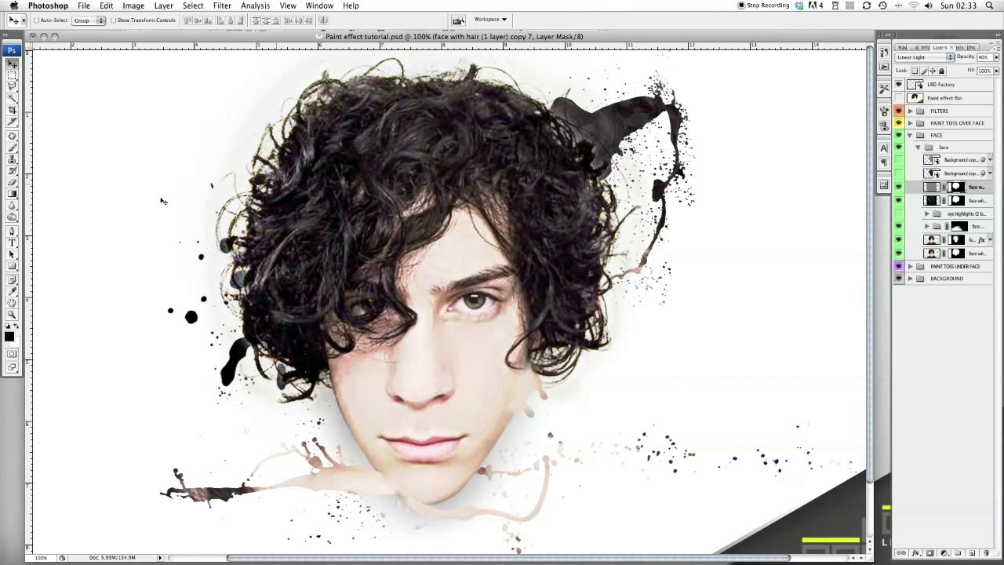
{"action": "mouse_move", "coordinate": [12, 147]}
{"action": "left_mouse_down"}
{"action": "mouse_move", "coordinate": [33, 165]}
{"action": "mouse_move", "coordinate": [47, 146]}
{"action": "left_mouse_up"}
{"action": "left_click_drag", "start_coordinate": [604, 188], "coordinate": [547, 109]}
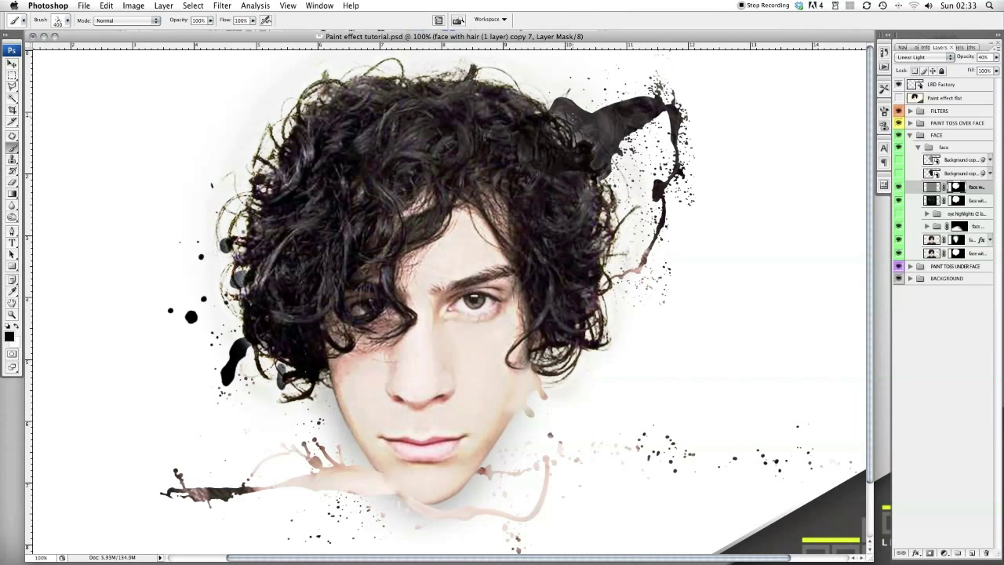
{"action": "left_click", "coordinate": [67, 22]}
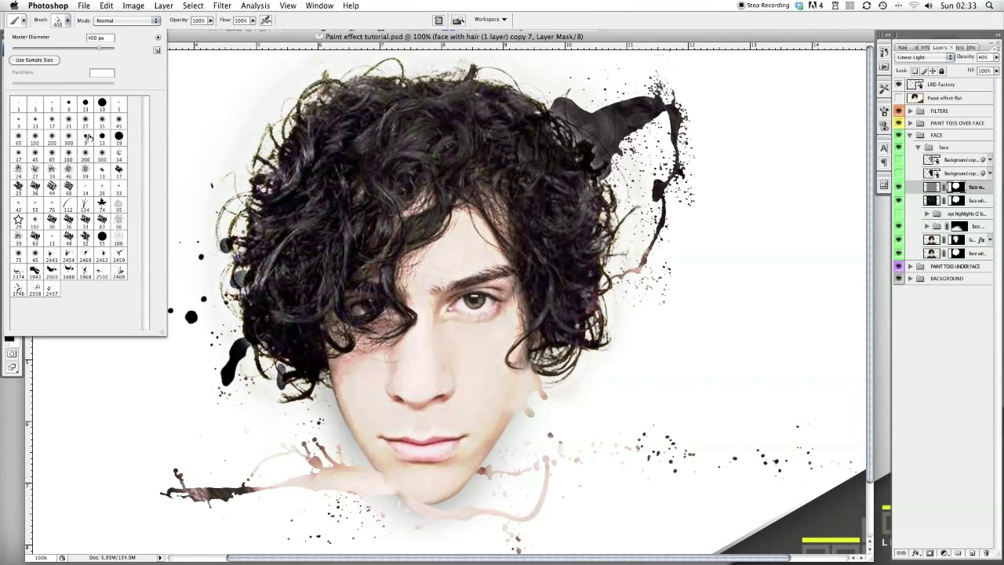
{"action": "left_click", "coordinate": [19, 138]}
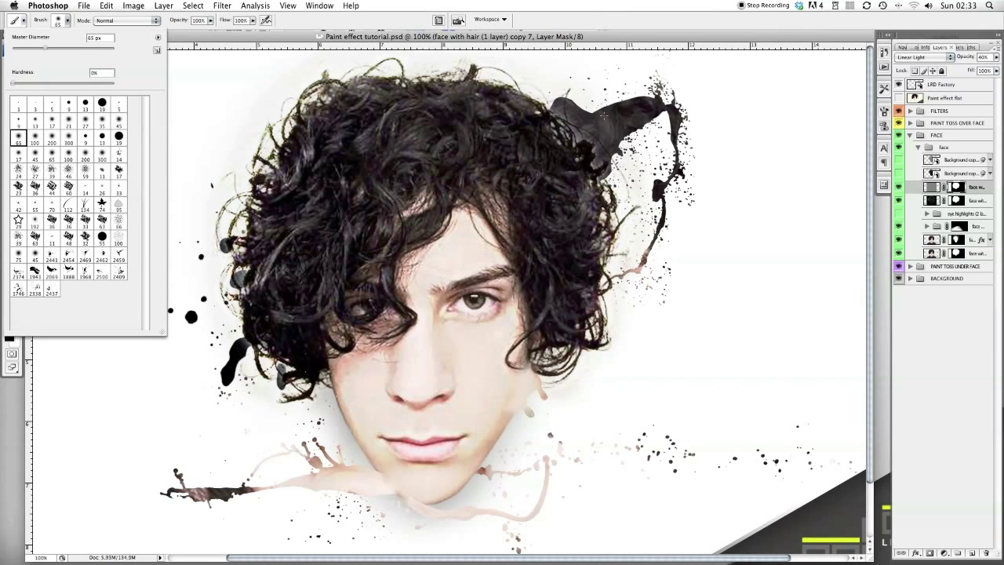
{"action": "key", "text": "Return"}
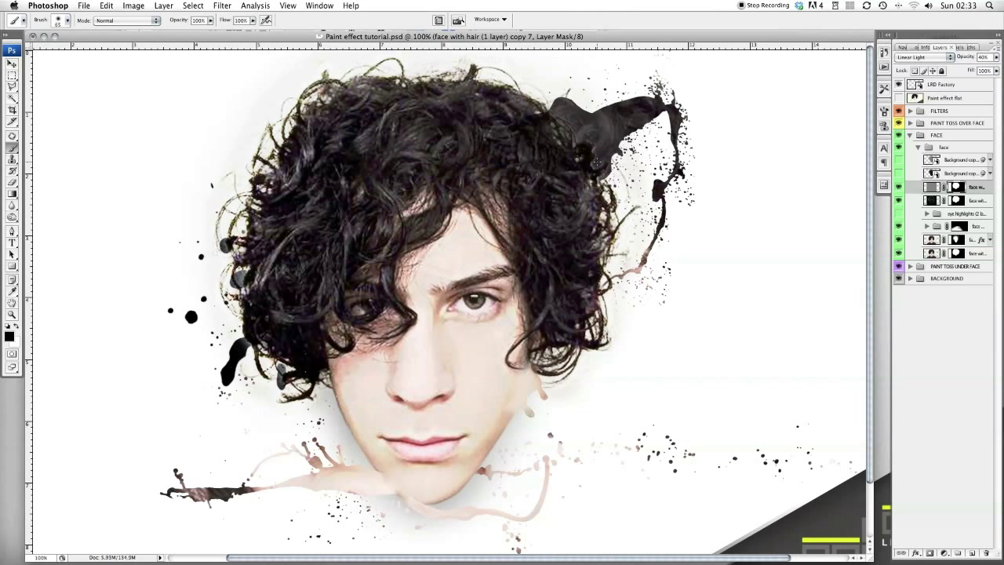
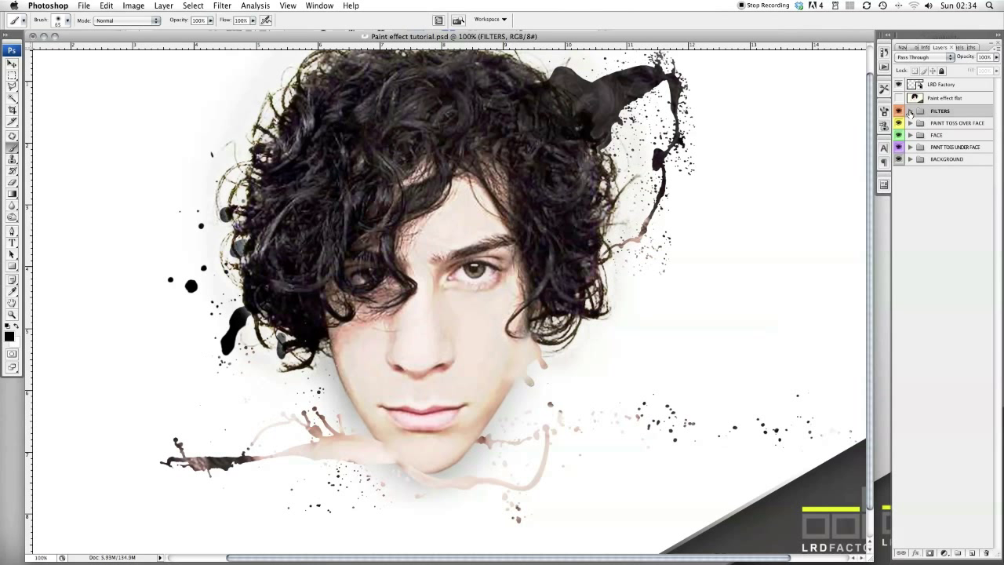
Create a layer in the FILTERS group and give it a Radial gradient overlay using the Blue, Red, Yellow preset
{"action": "left_click", "coordinate": [910, 112]}
{"action": "left_click", "coordinate": [972, 553]}
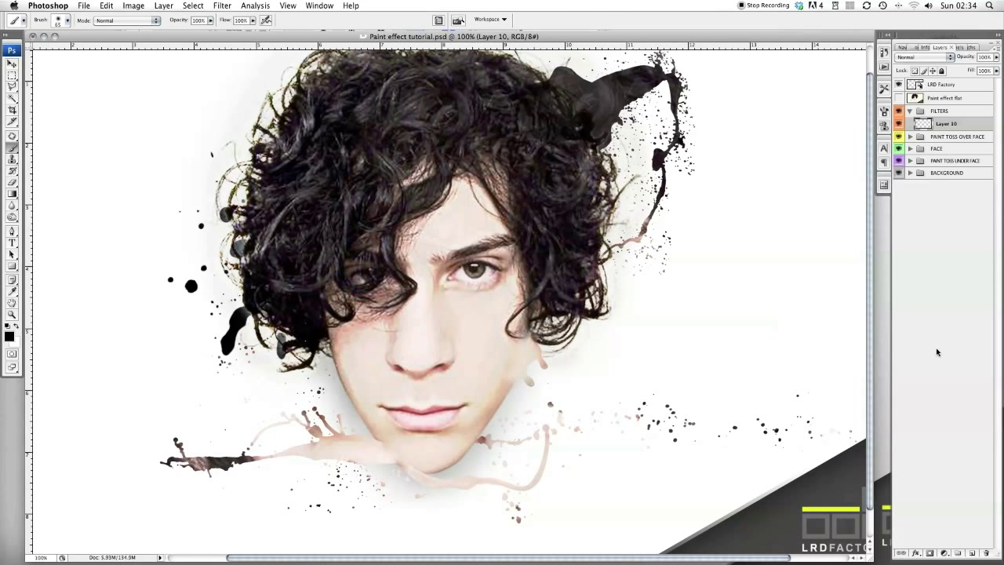
{"action": "left_click", "coordinate": [921, 552]}
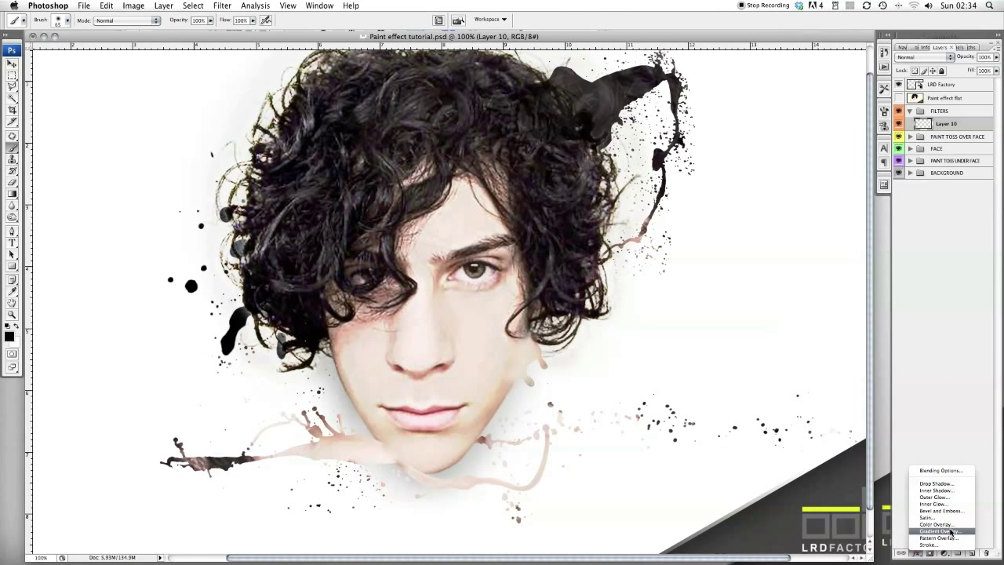
{"action": "left_click", "coordinate": [951, 531]}
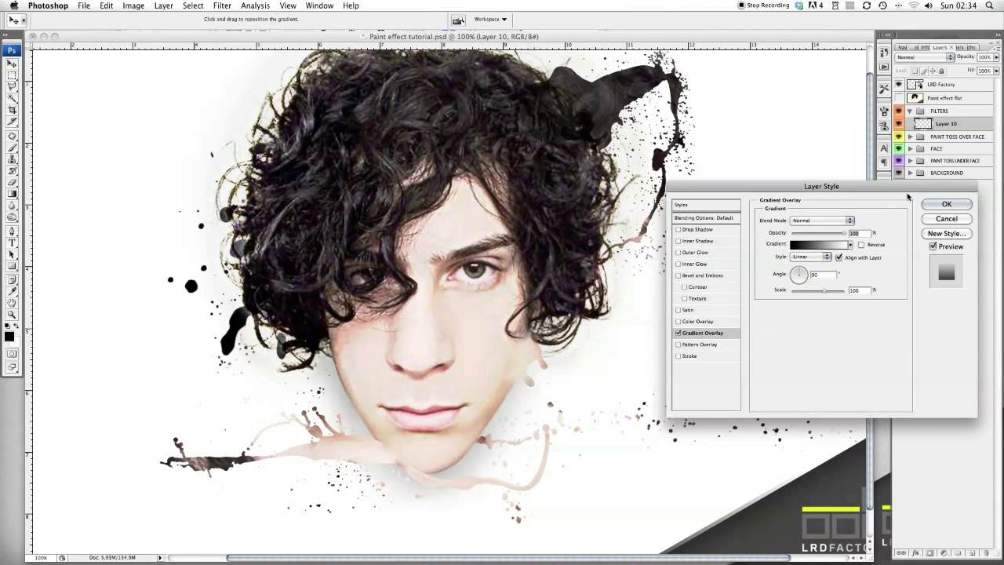
{"action": "left_click", "coordinate": [824, 243]}
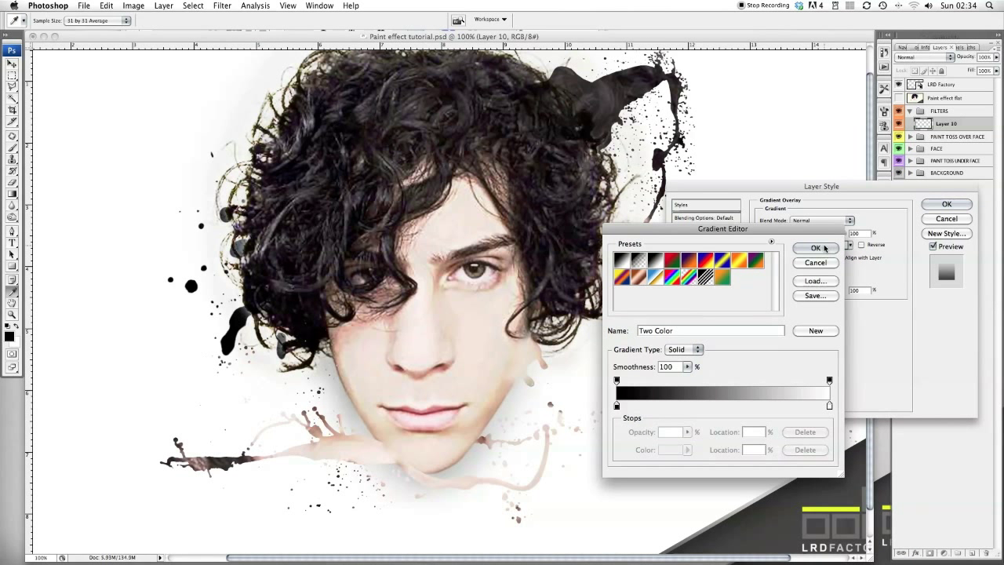
{"action": "left_click", "coordinate": [707, 263]}
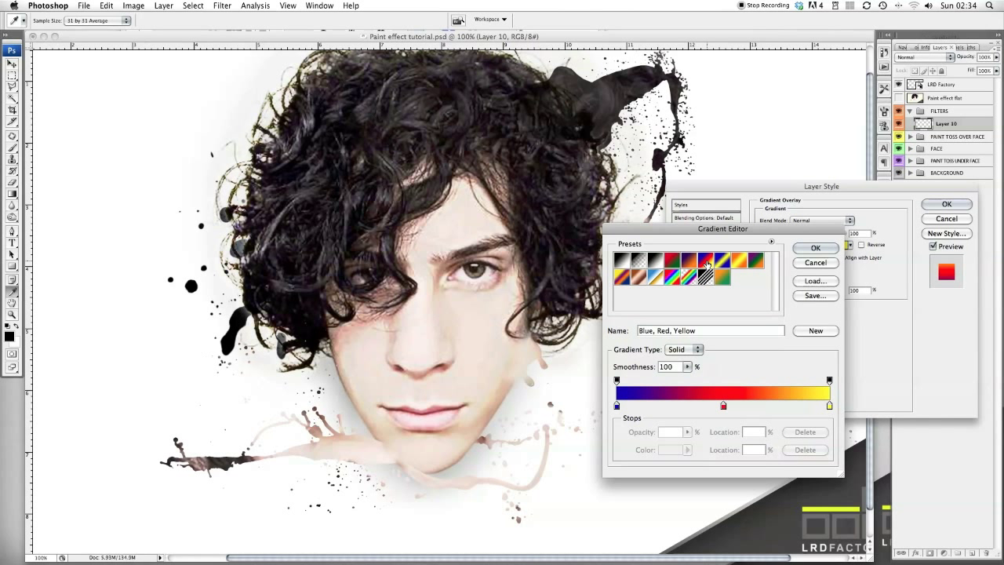
{"action": "left_click", "coordinate": [820, 249]}
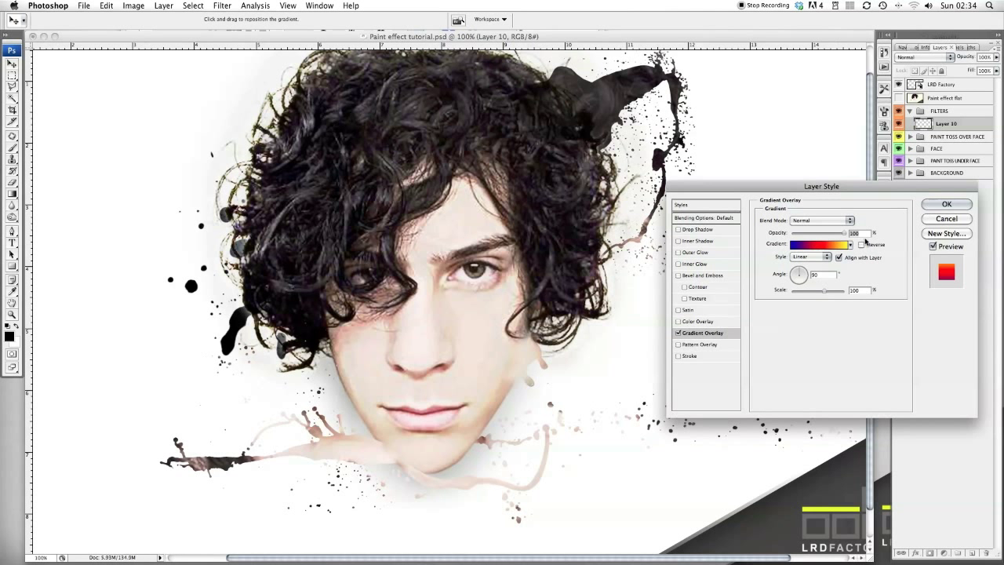
{"action": "left_click", "coordinate": [826, 256]}
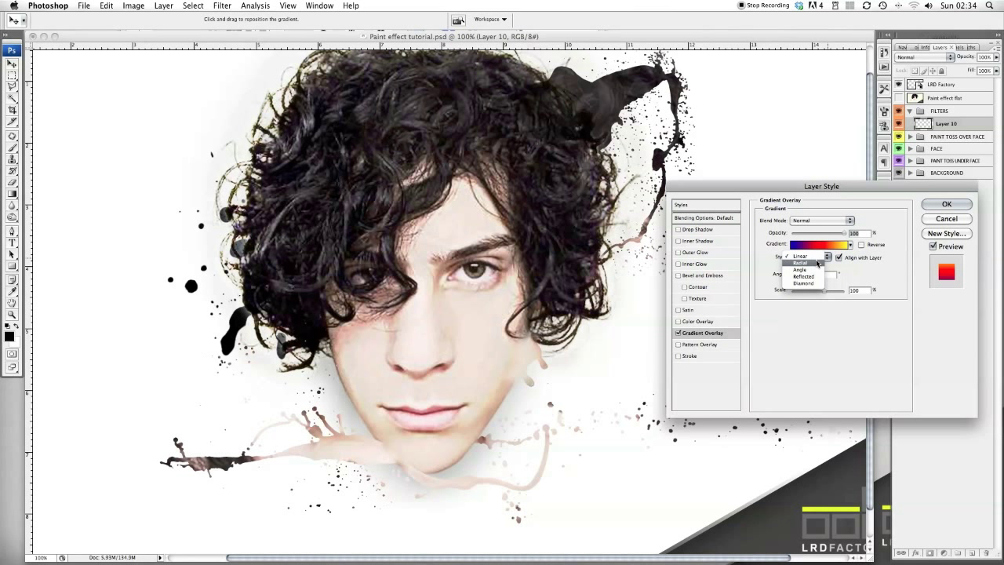
{"action": "left_click", "coordinate": [815, 262]}
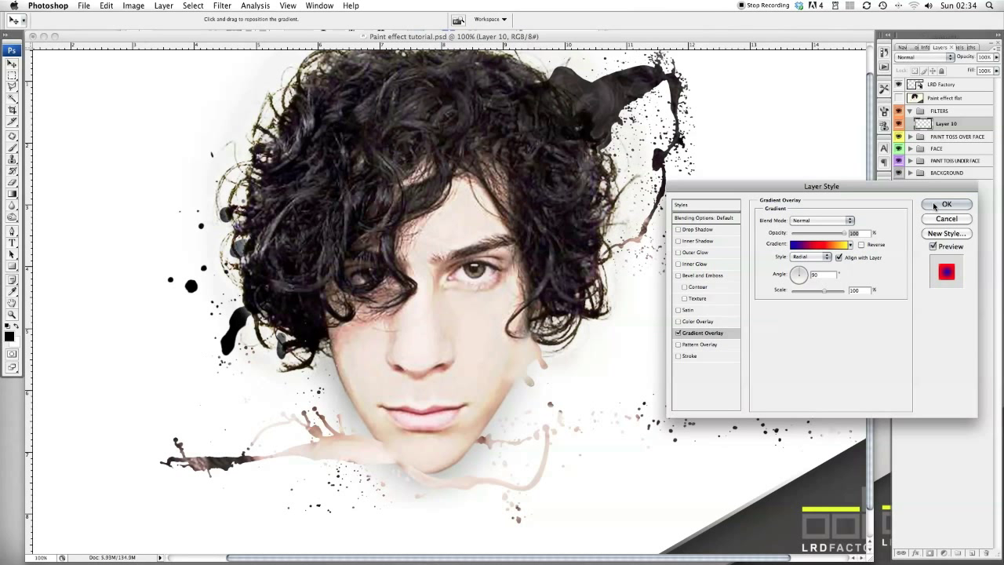
{"action": "left_click", "coordinate": [945, 204]}
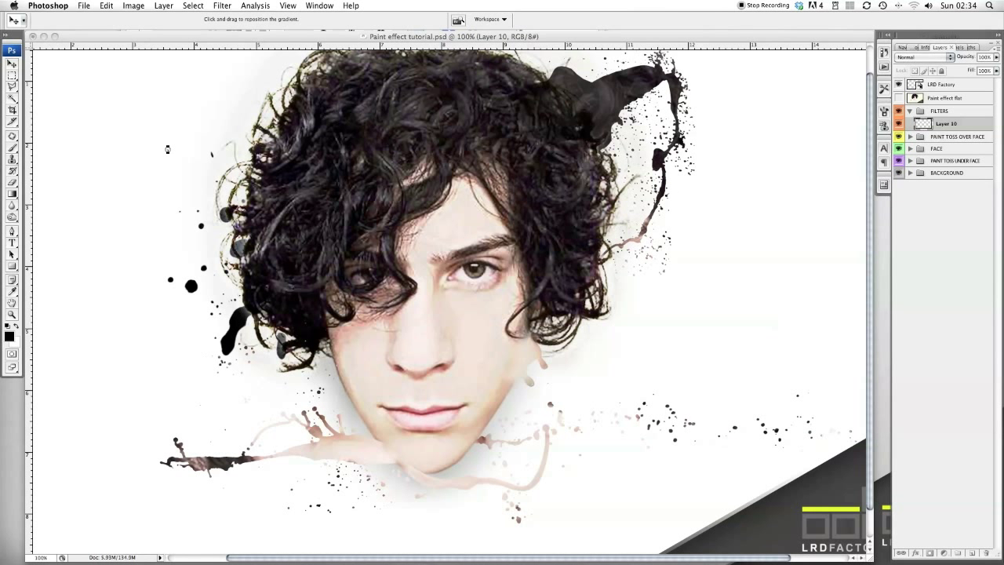
Fill the new FILTERS layer with black using the Paint Bucket so the gradient overlay covers the canvas
{"action": "key", "text": "b"}
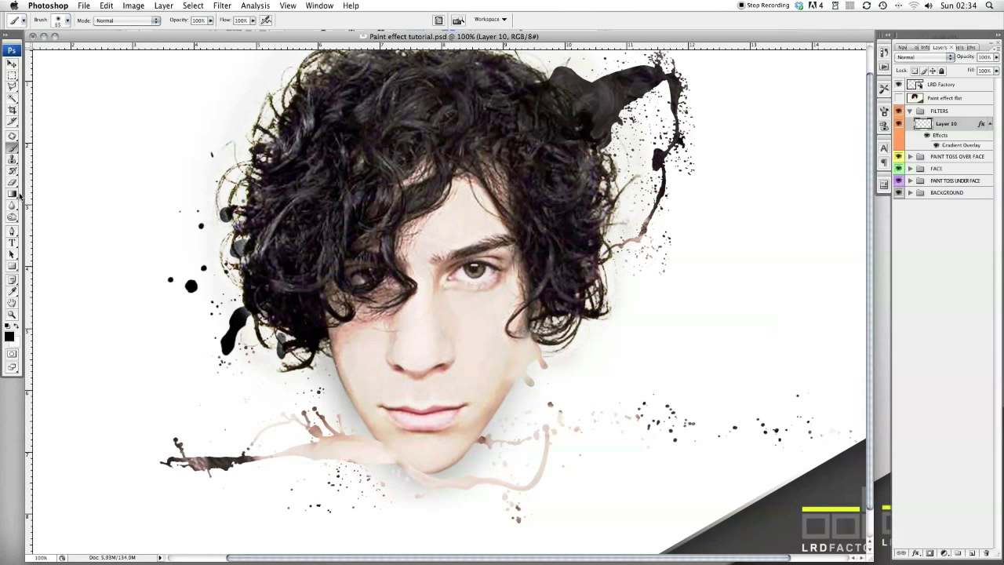
{"action": "left_click_drag", "start_coordinate": [16, 194], "coordinate": [43, 206]}
{"action": "left_click", "coordinate": [407, 166]}
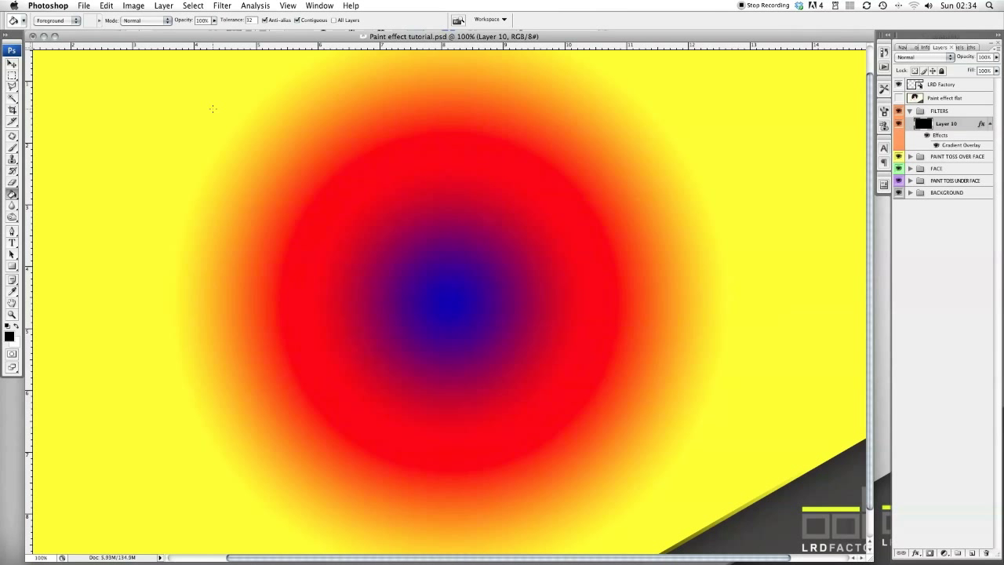
{"action": "left_click", "coordinate": [11, 64]}
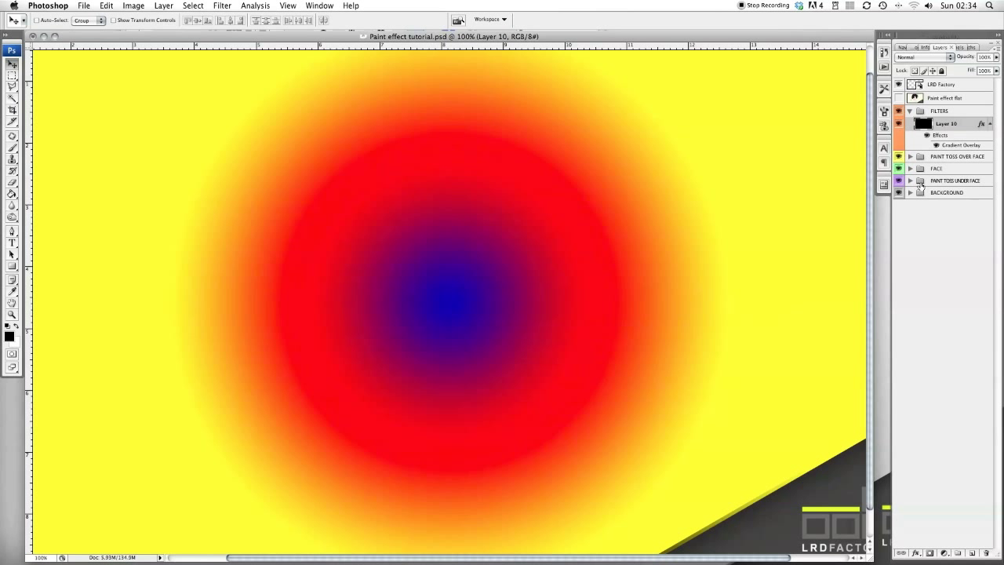
{"action": "left_click", "coordinate": [950, 57]}
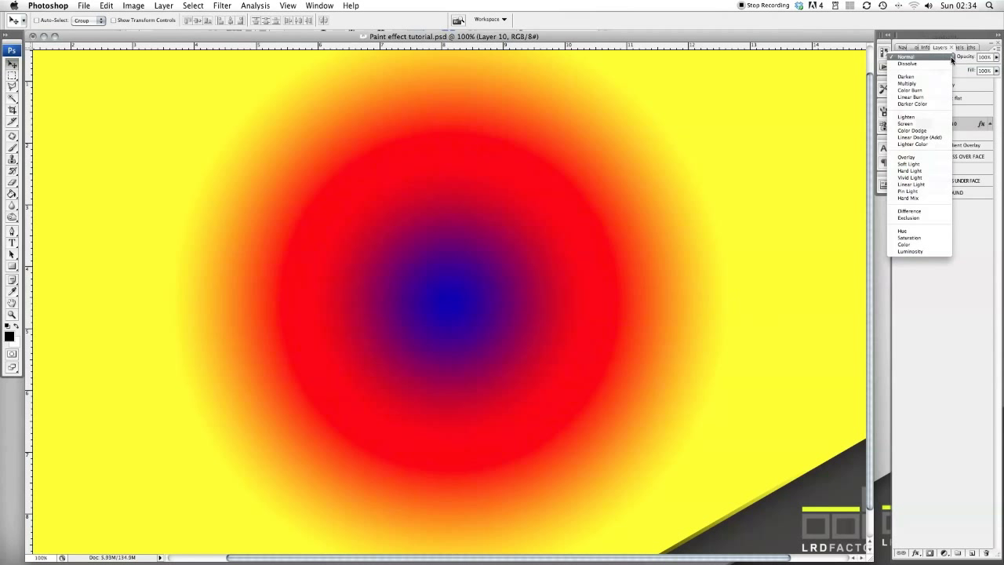
{"action": "left_click", "coordinate": [962, 123]}
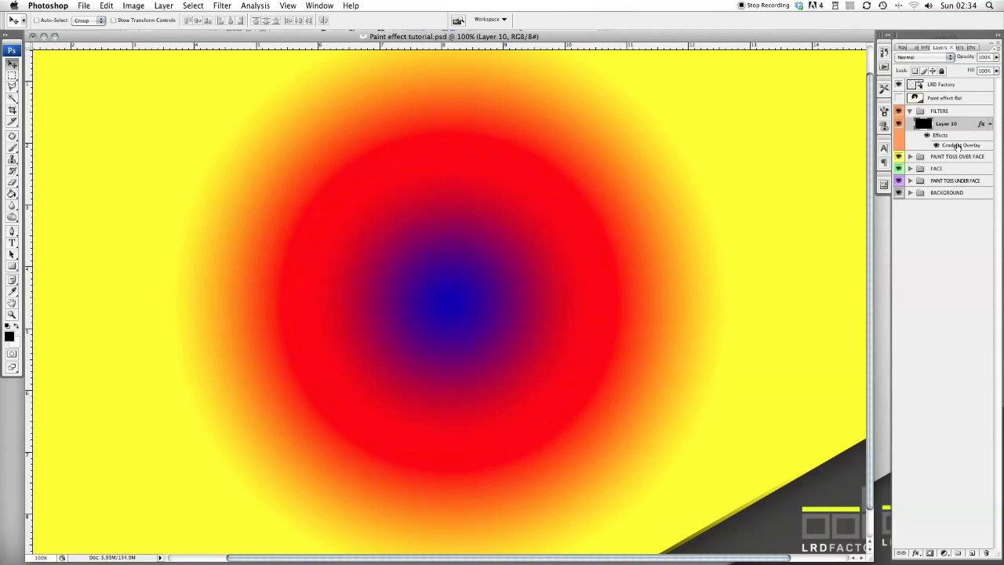
Set the blend mode of the black FILTERS layer's gradient overlay to Overlay
{"action": "double_click", "coordinate": [957, 147]}
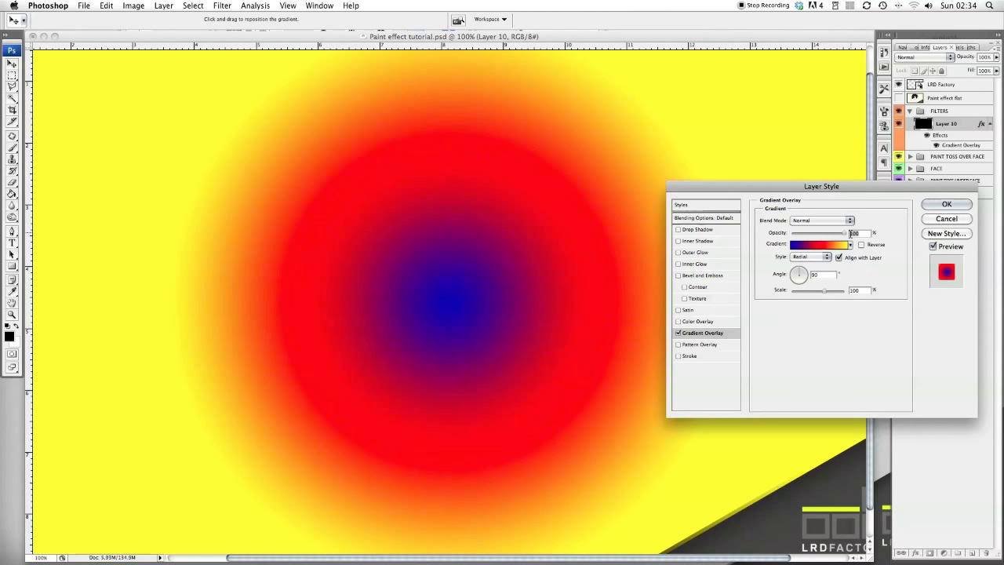
{"action": "left_click", "coordinate": [847, 224]}
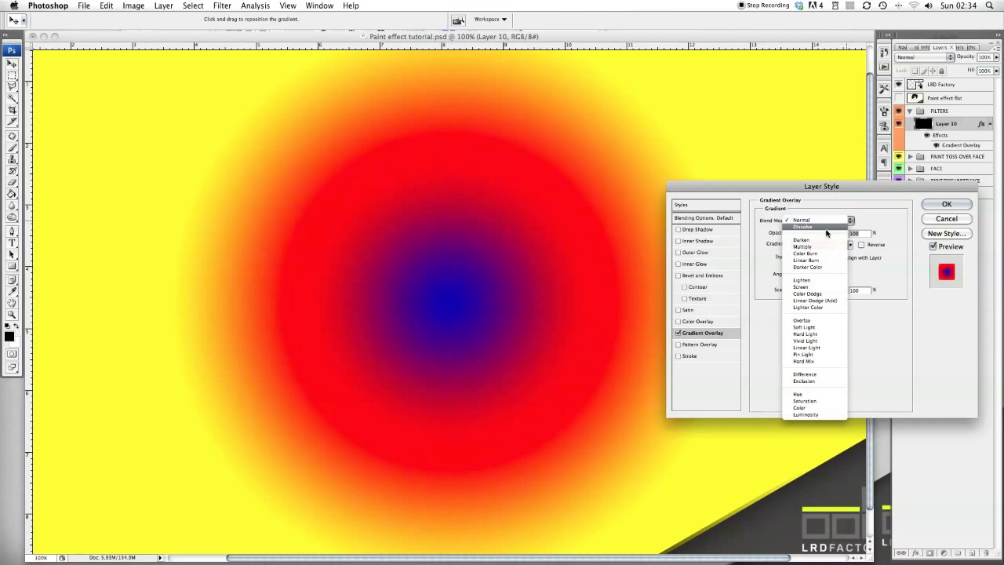
{"action": "left_click", "coordinate": [813, 322]}
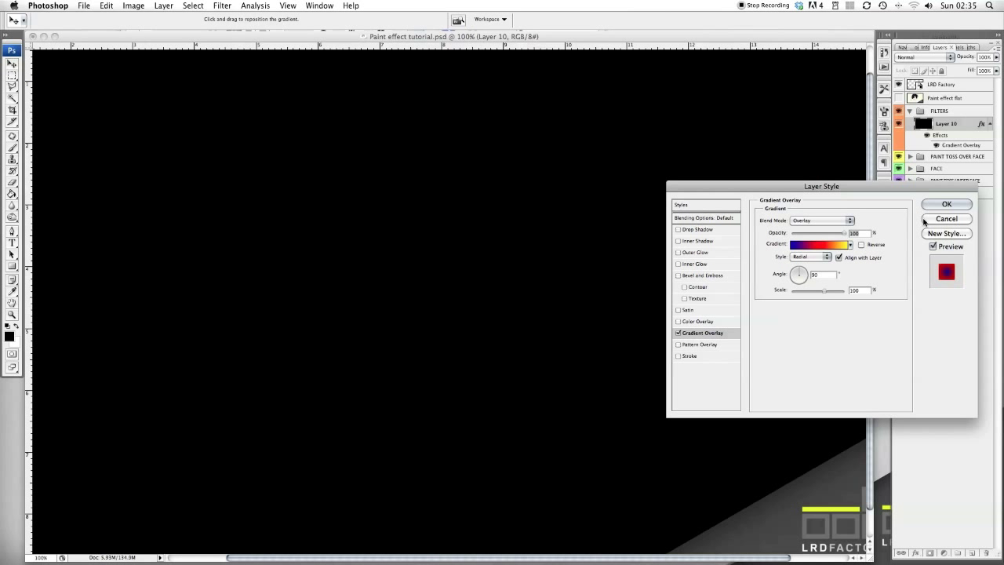
{"action": "left_click", "coordinate": [945, 205]}
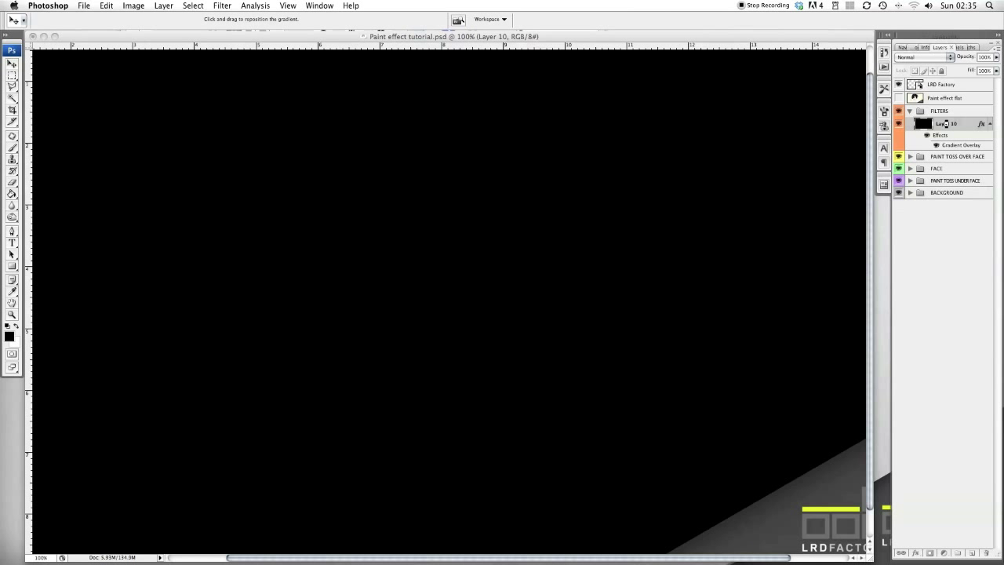
Reduce the gradient overlay layer's fill to 0% and its opacity to 10%, and collapse its effects list
{"action": "left_click", "coordinate": [996, 71]}
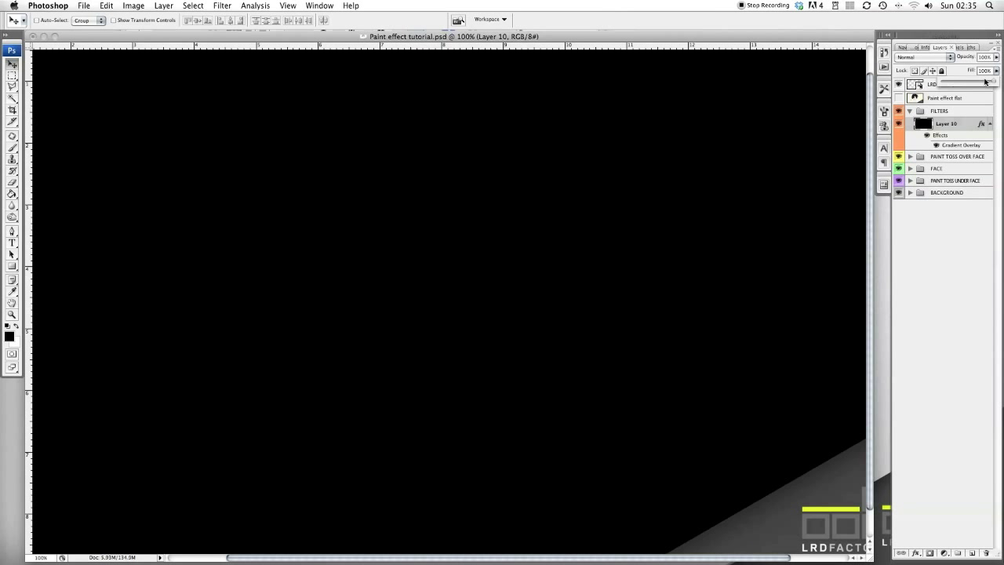
{"action": "left_click_drag", "start_coordinate": [990, 82], "coordinate": [932, 84]}
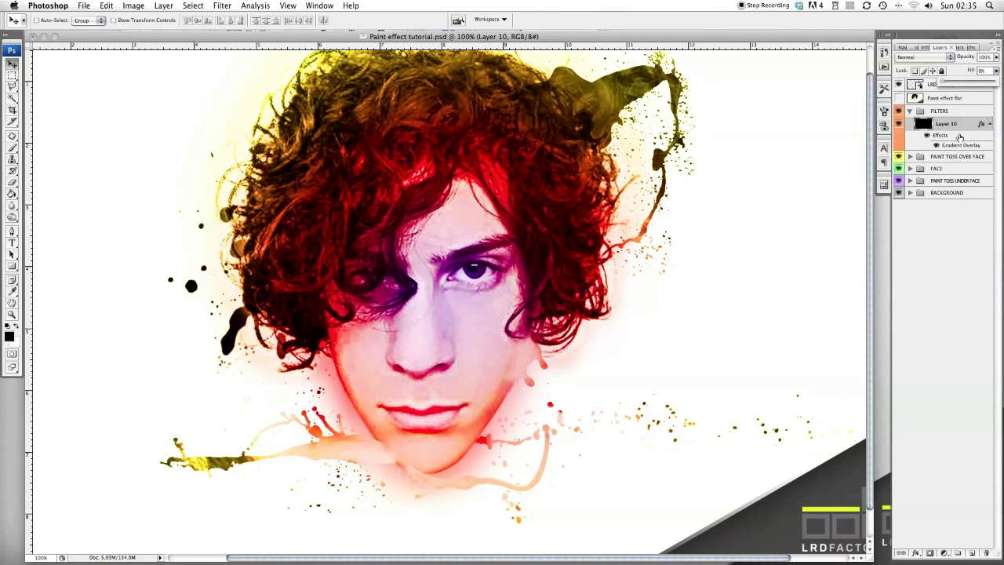
{"action": "left_click", "coordinate": [959, 139]}
{"action": "left_click", "coordinate": [996, 57]}
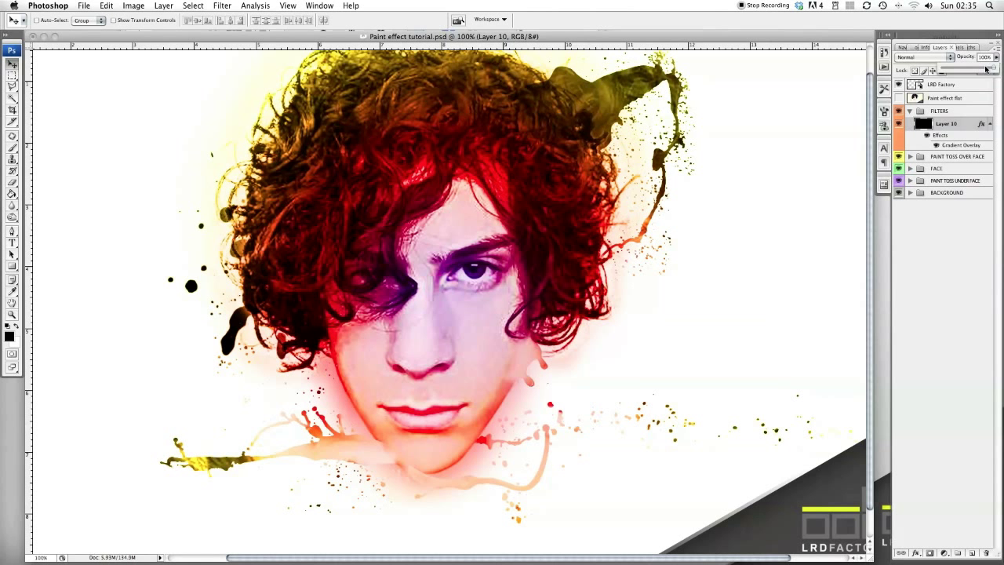
{"action": "left_click_drag", "start_coordinate": [985, 69], "coordinate": [949, 73]}
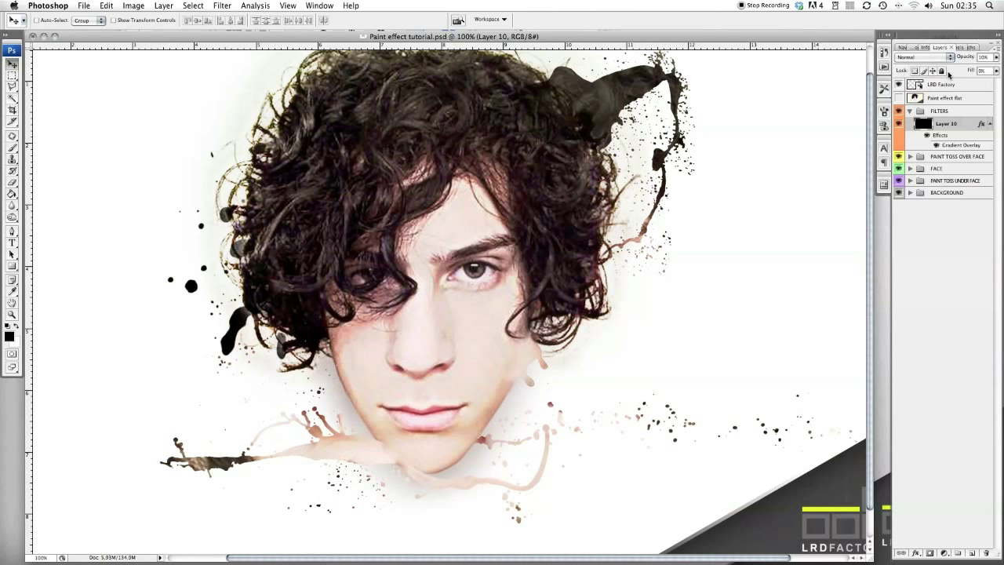
{"action": "left_click", "coordinate": [991, 125]}
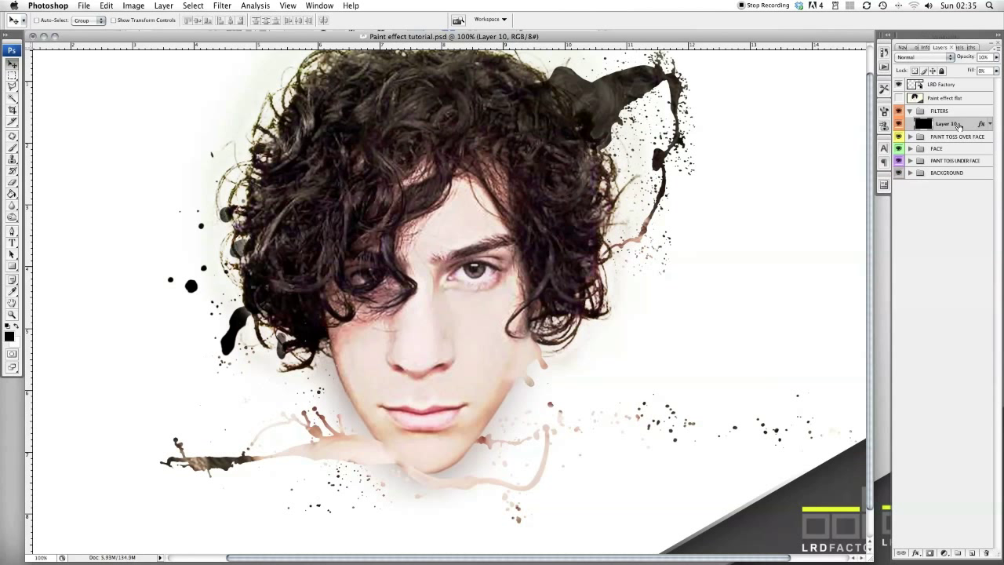
Add a black-to-white Gradient Map adjustment layer above the gradient overlay layer and set its blend mode to Overlay
{"action": "left_click", "coordinate": [944, 553]}
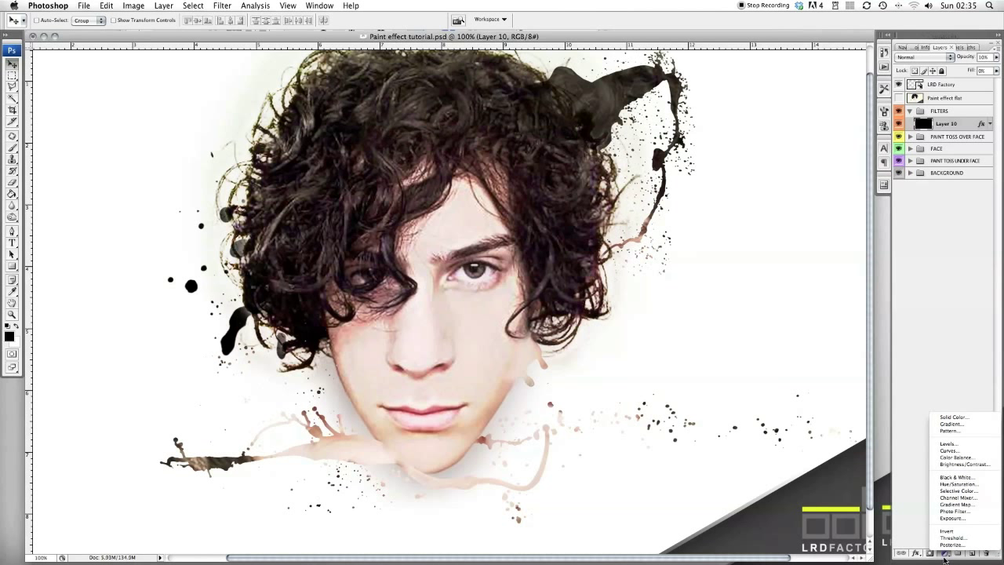
{"action": "left_click", "coordinate": [956, 505]}
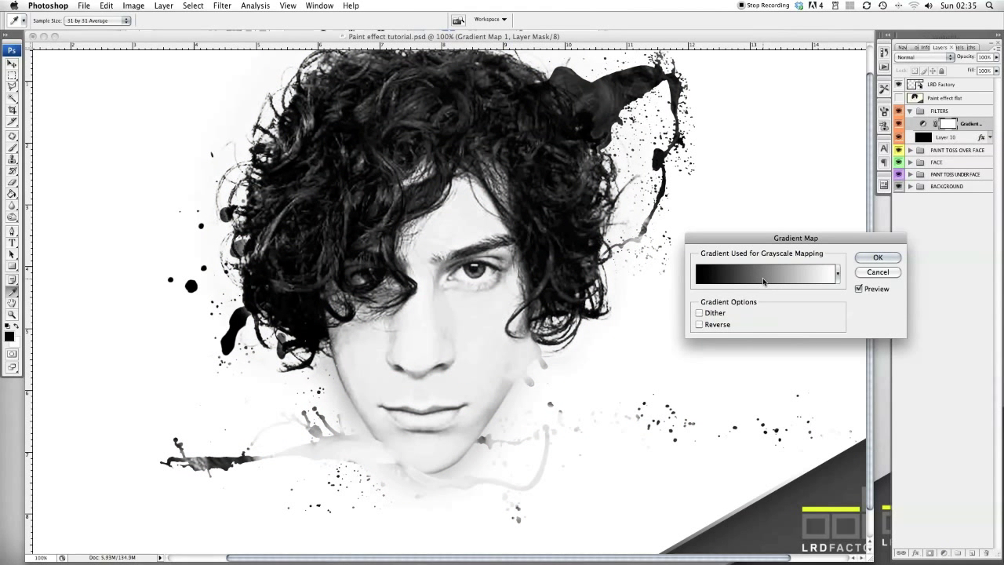
{"action": "left_click", "coordinate": [877, 258]}
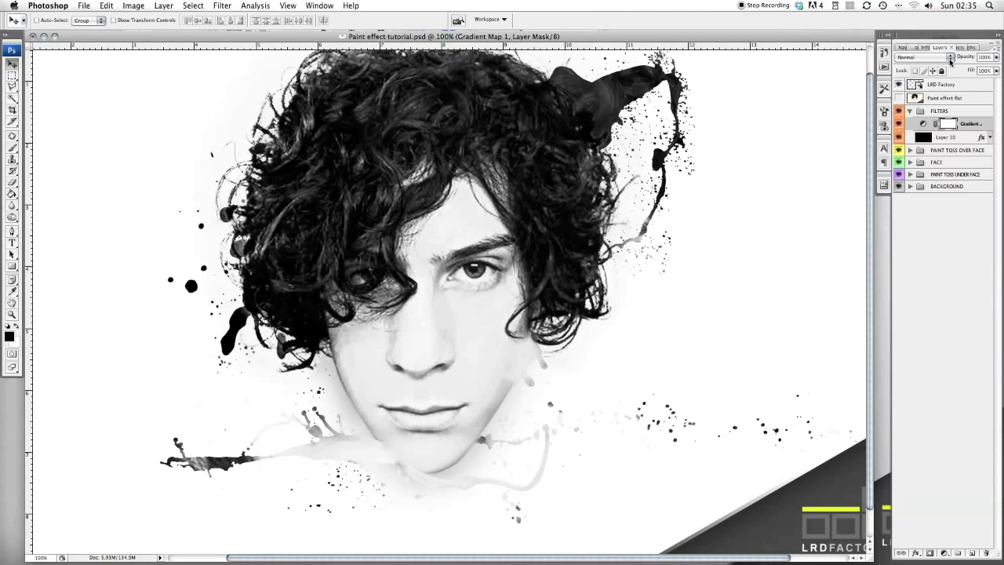
{"action": "left_click", "coordinate": [943, 57]}
{"action": "left_click", "coordinate": [910, 157]}
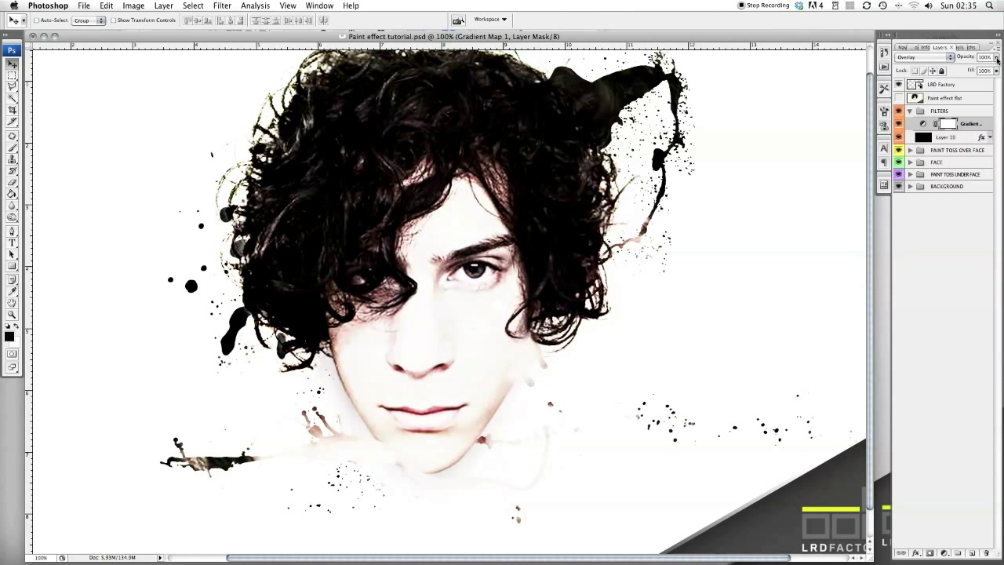
Lower the Gradient Map adjustment layer's opacity to 30%
{"action": "left_click", "coordinate": [997, 60]}
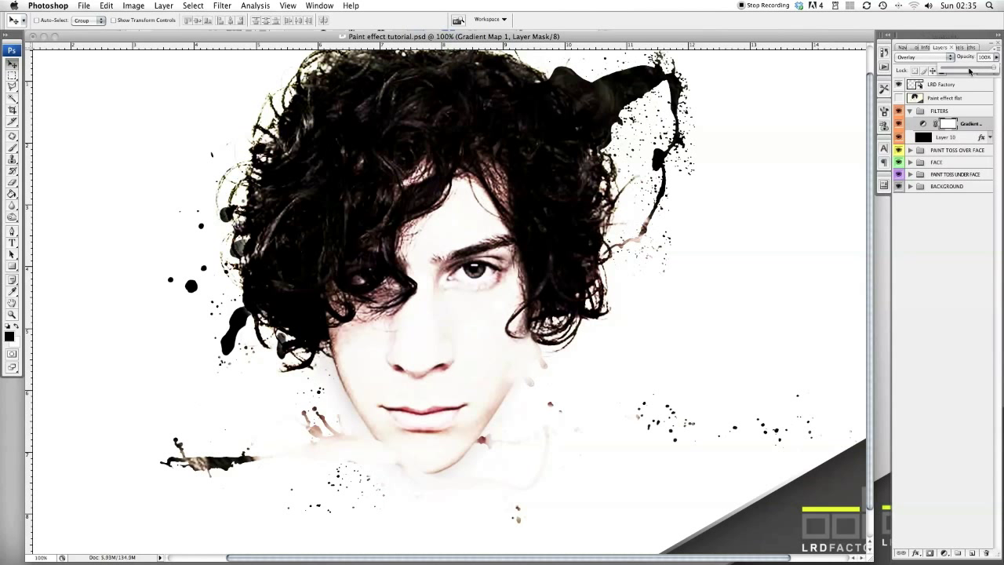
{"action": "left_click_drag", "start_coordinate": [970, 71], "coordinate": [959, 70]}
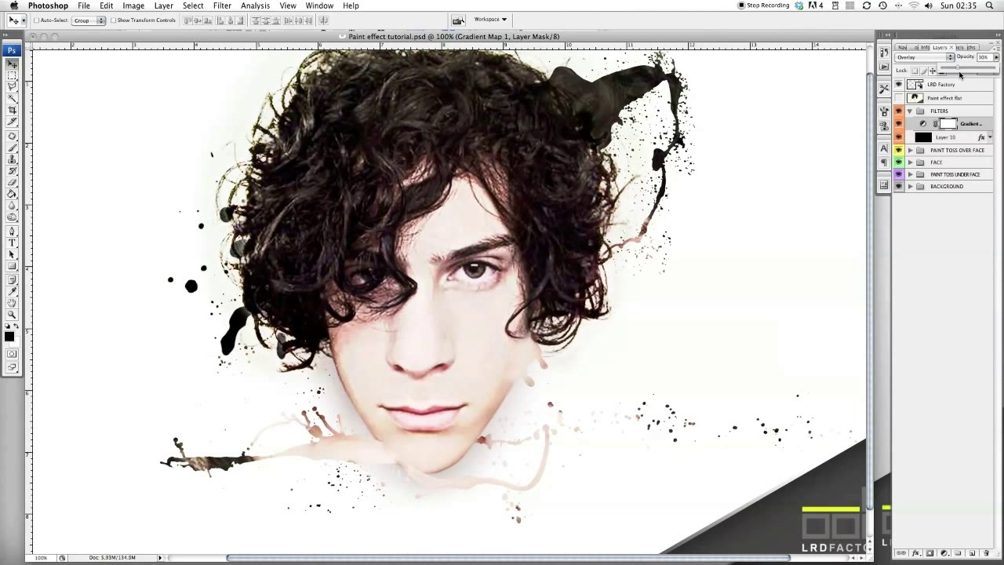
{"action": "left_click", "coordinate": [963, 126]}
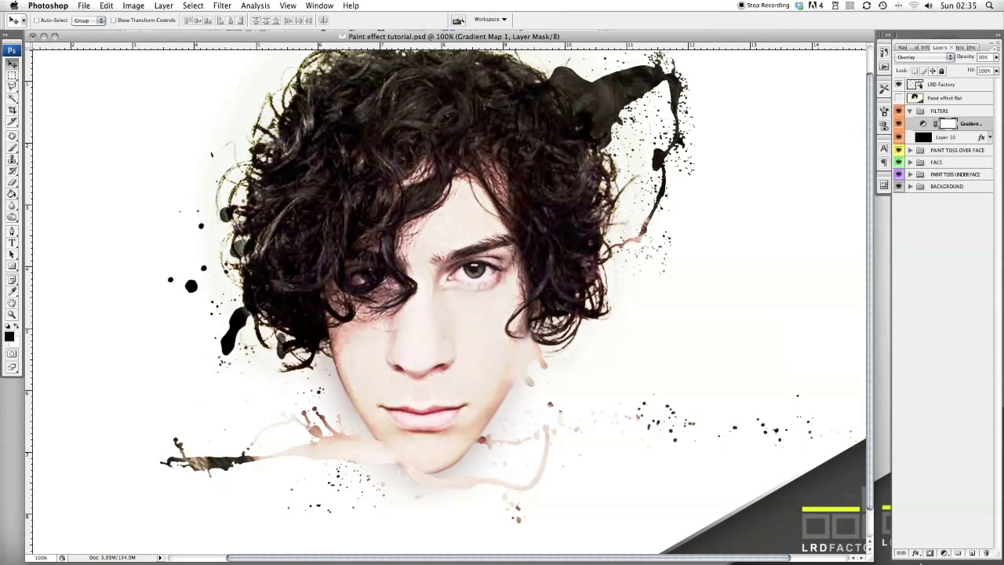
Add a Brightness/Contrast adjustment layer above the Gradient Map with brightness +38 and contrast about -41
{"action": "left_click", "coordinate": [943, 552]}
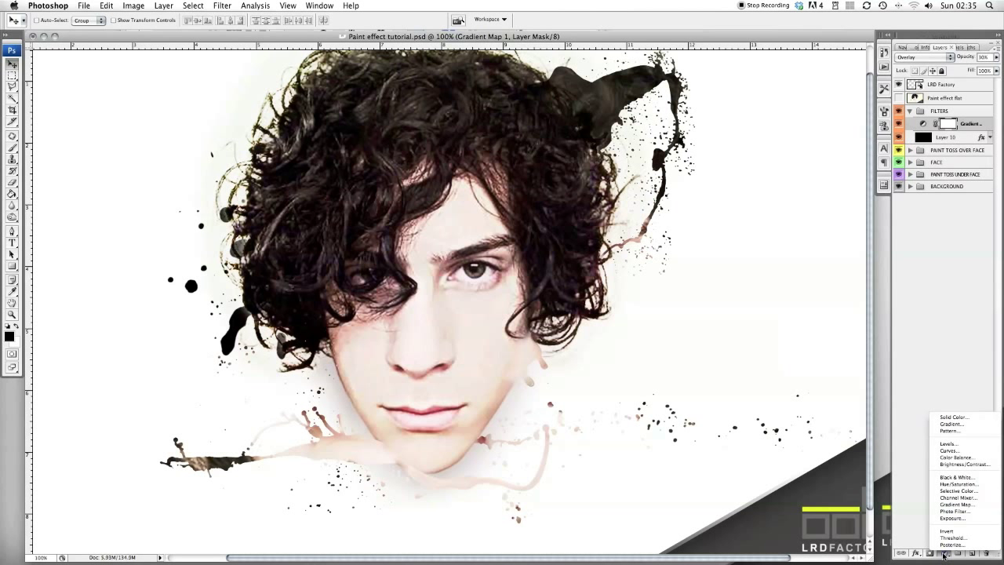
{"action": "left_click", "coordinate": [985, 464]}
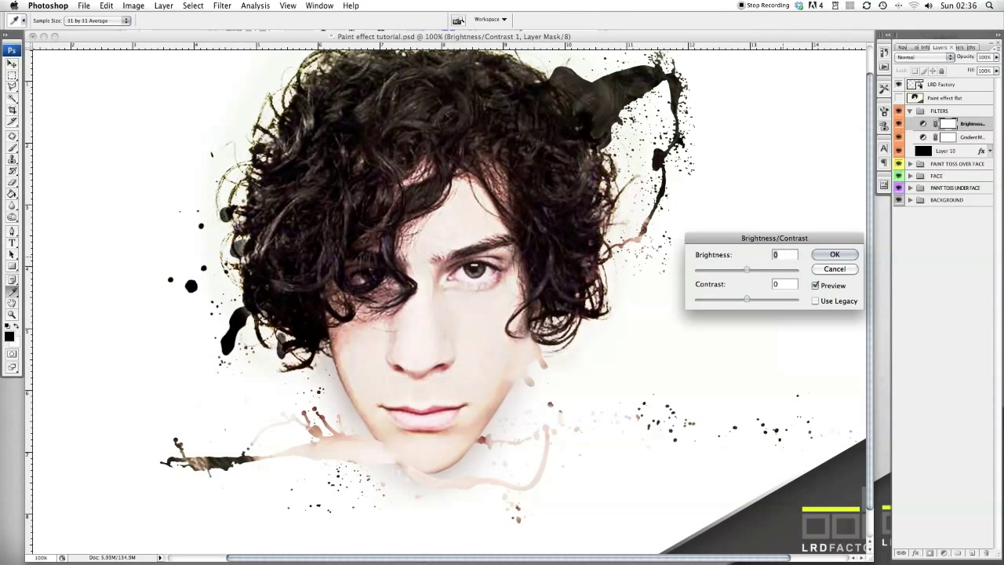
{"action": "type", "text": "59"}
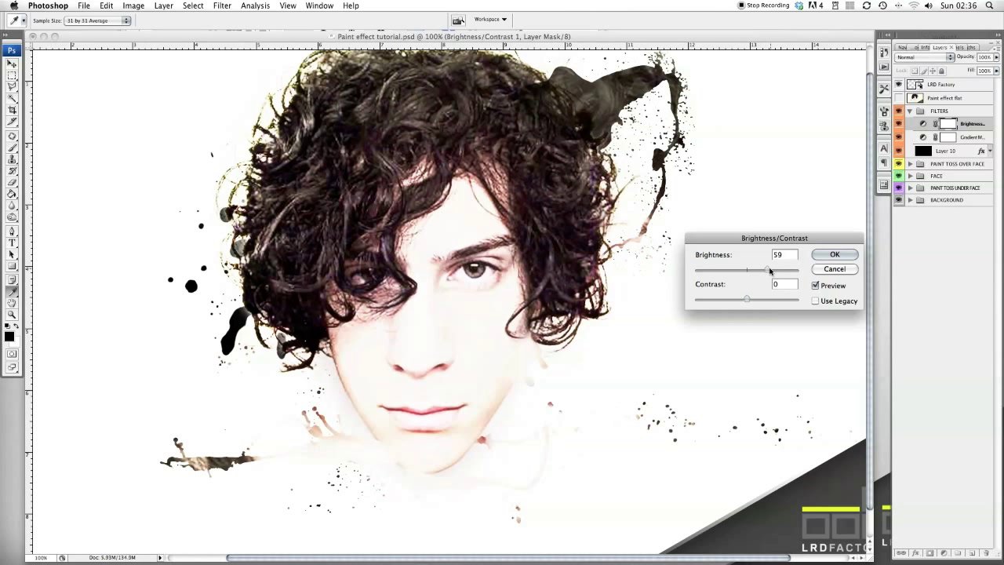
{"action": "left_click_drag", "start_coordinate": [768, 270], "coordinate": [761, 274]}
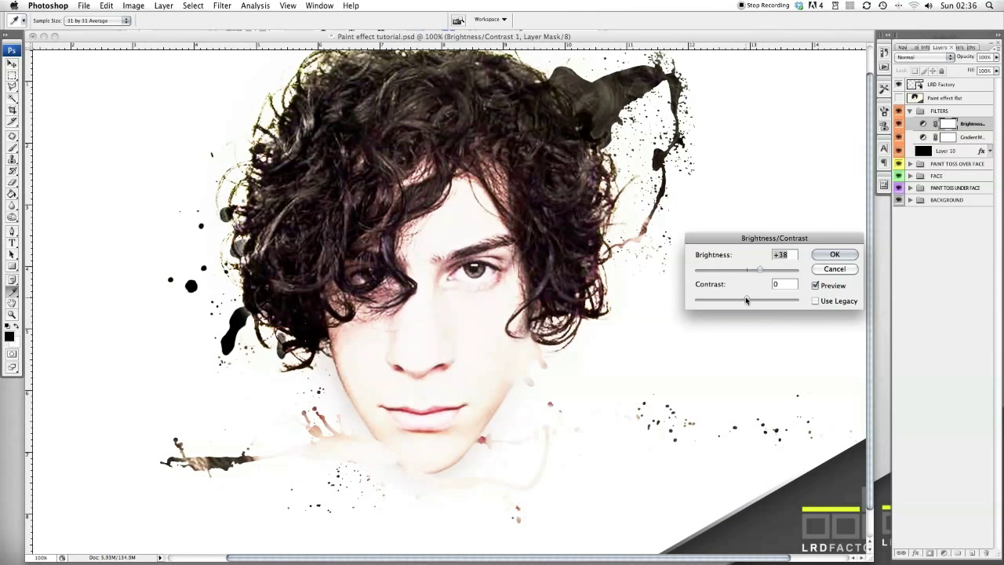
{"action": "left_click_drag", "start_coordinate": [746, 300], "coordinate": [697, 299]}
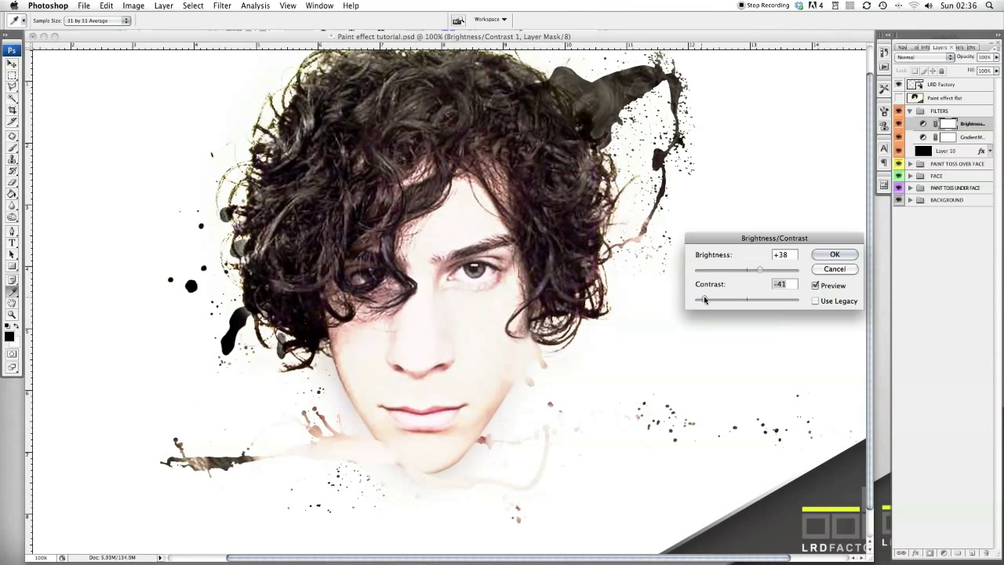
{"action": "left_click_drag", "start_coordinate": [705, 299], "coordinate": [707, 299]}
{"action": "left_click", "coordinate": [835, 254]}
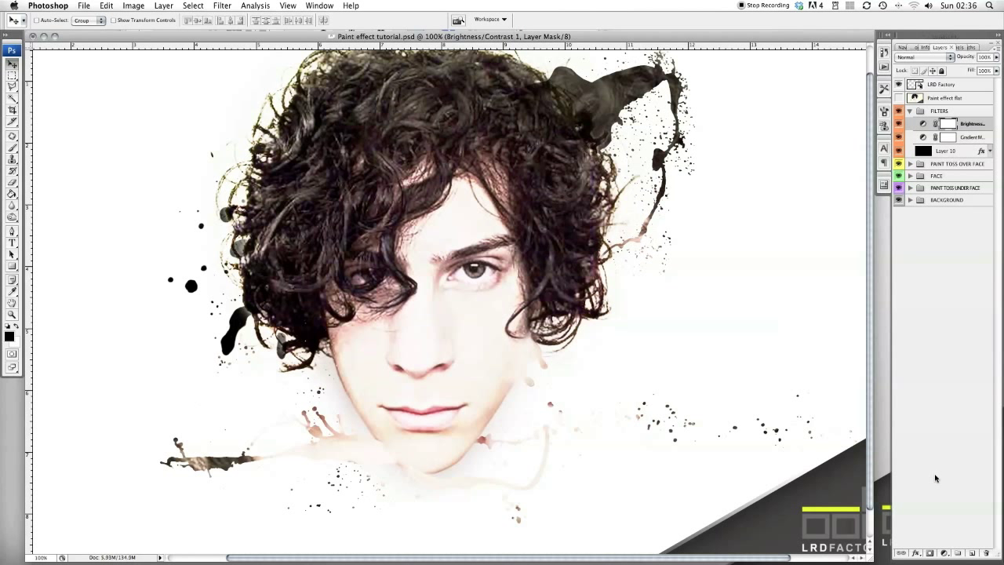
Add a Curves adjustment layer and shape the Red channel into a gentle S-curve, lowering the shadows and raising input 187 to output 197
{"action": "left_click", "coordinate": [946, 555]}
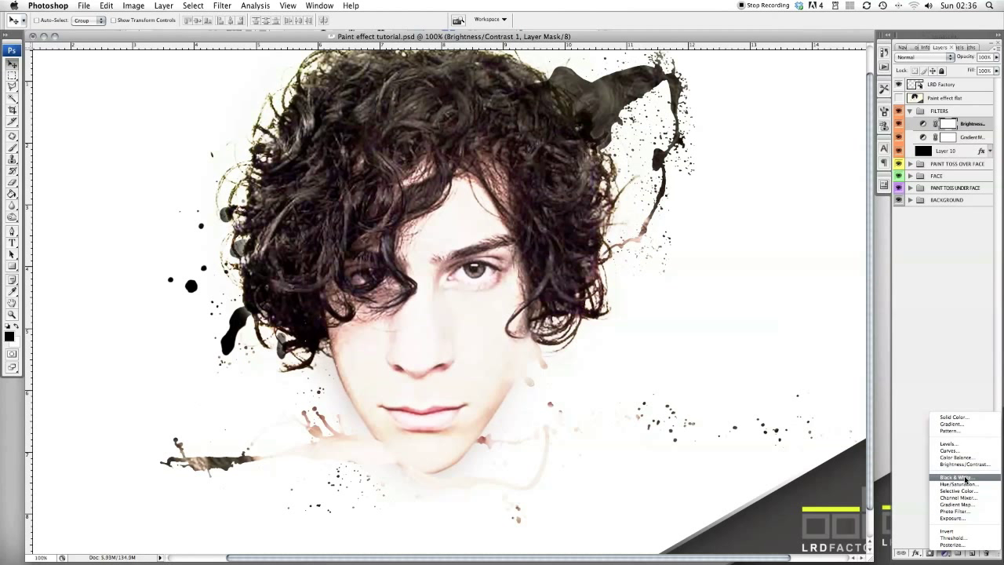
{"action": "left_click", "coordinate": [964, 451]}
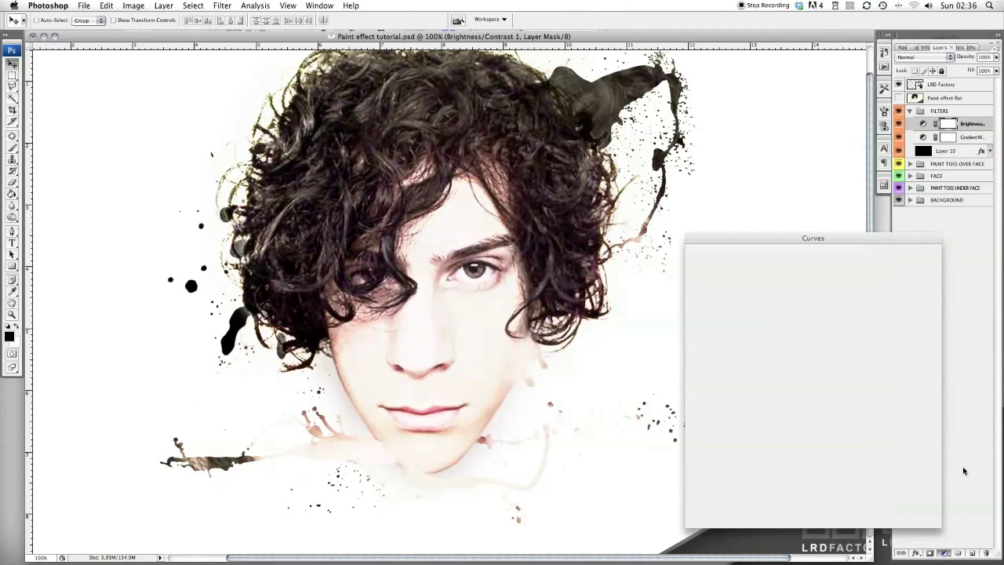
{"action": "left_click", "coordinate": [792, 269]}
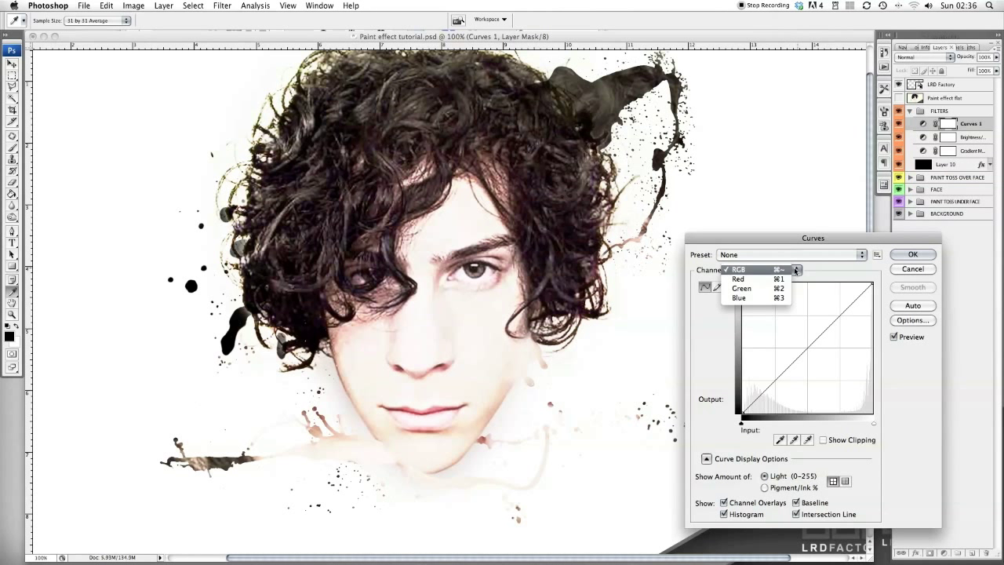
{"action": "left_click", "coordinate": [784, 279]}
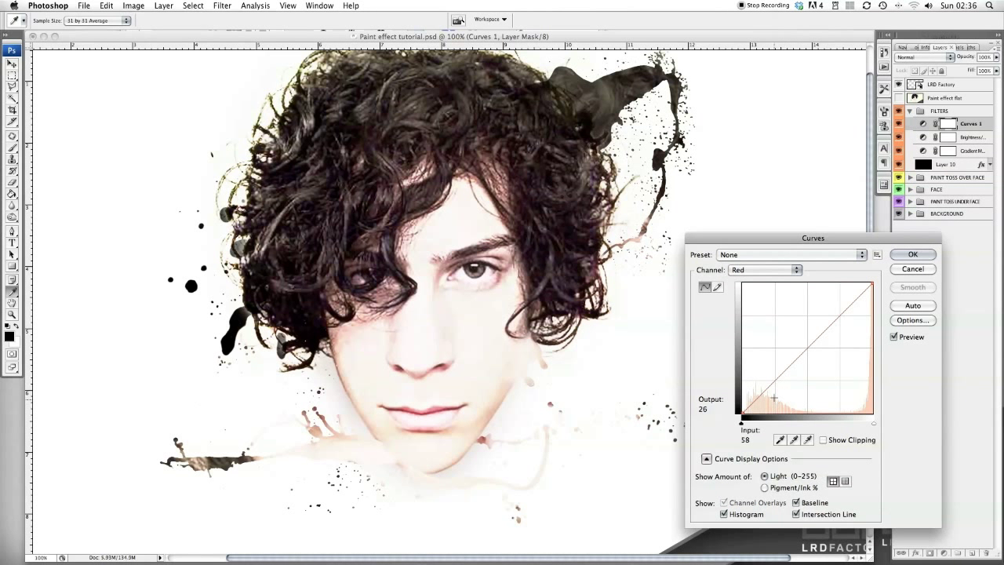
{"action": "left_click_drag", "start_coordinate": [775, 385], "coordinate": [776, 385]}
{"action": "left_click_drag", "start_coordinate": [842, 317], "coordinate": [837, 312]}
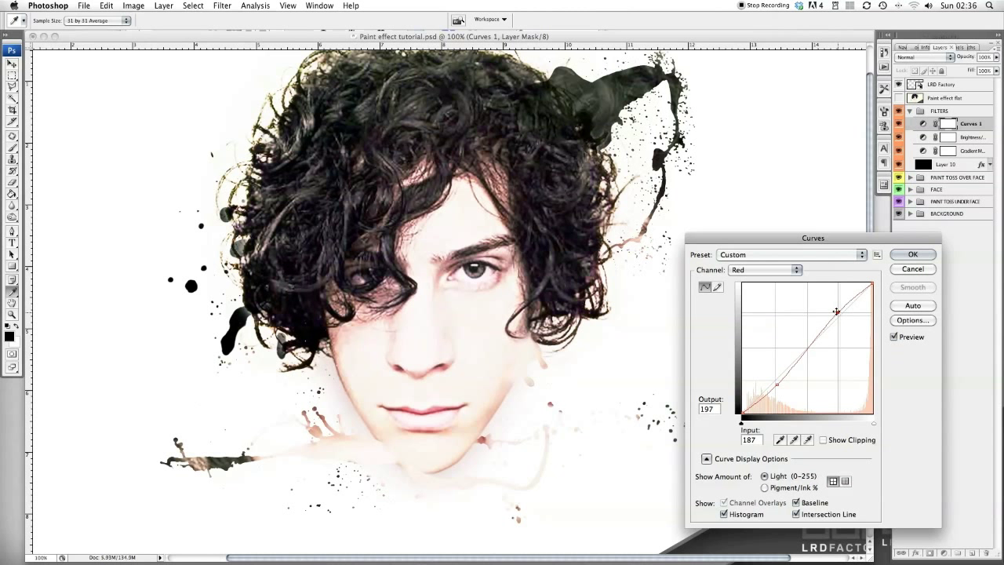
Shape the Green channel into a gentle S-curve with points at input 68, output 56 and input 185, output 193
{"action": "left_click", "coordinate": [796, 270]}
{"action": "key", "text": "Return"}
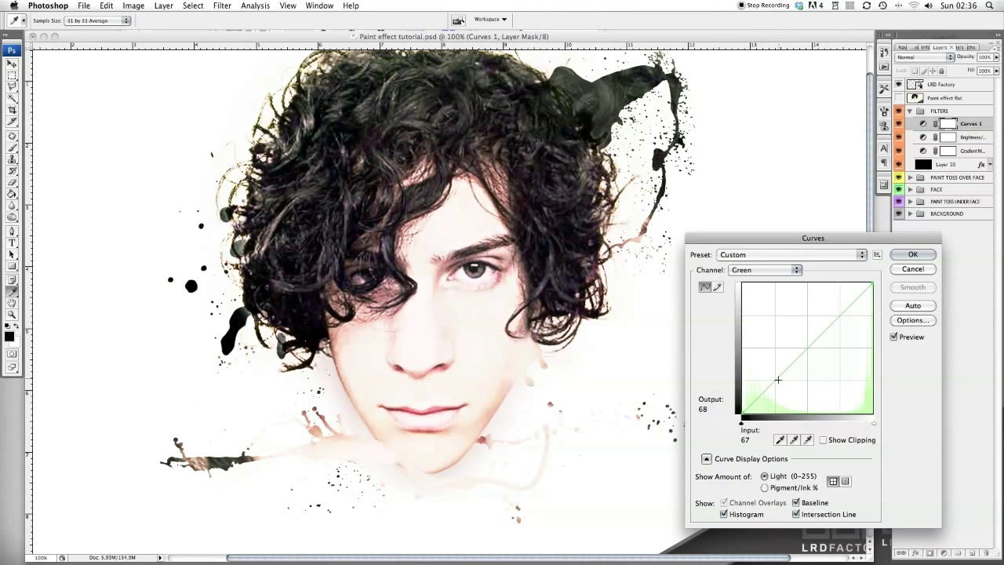
{"action": "left_click", "coordinate": [776, 384]}
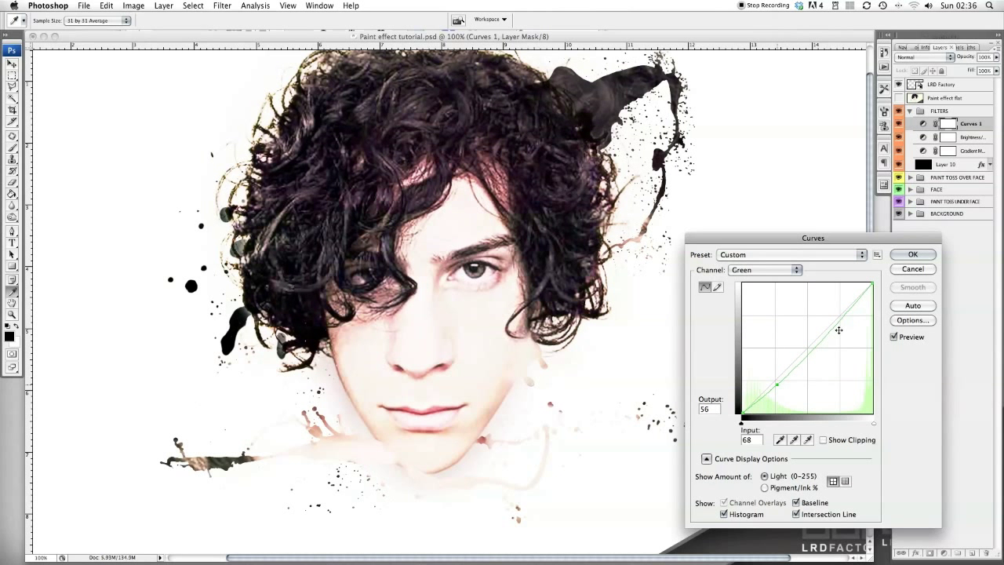
{"action": "left_click_drag", "start_coordinate": [838, 320], "coordinate": [836, 314]}
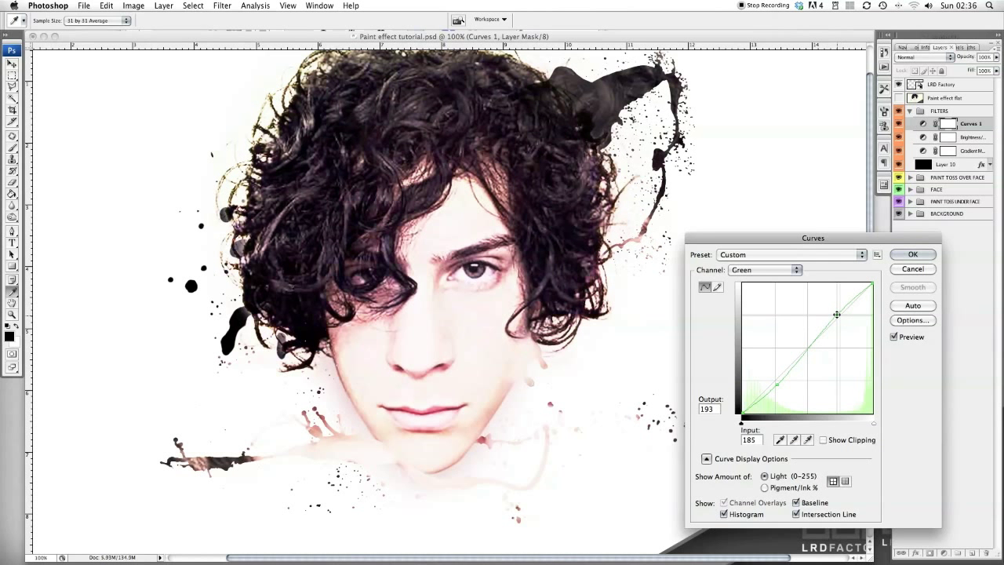
Flatten the Blue channel curve by setting its black point output to 6 and white point output to 249, and apply the Curves adjustment
{"action": "left_click", "coordinate": [800, 270]}
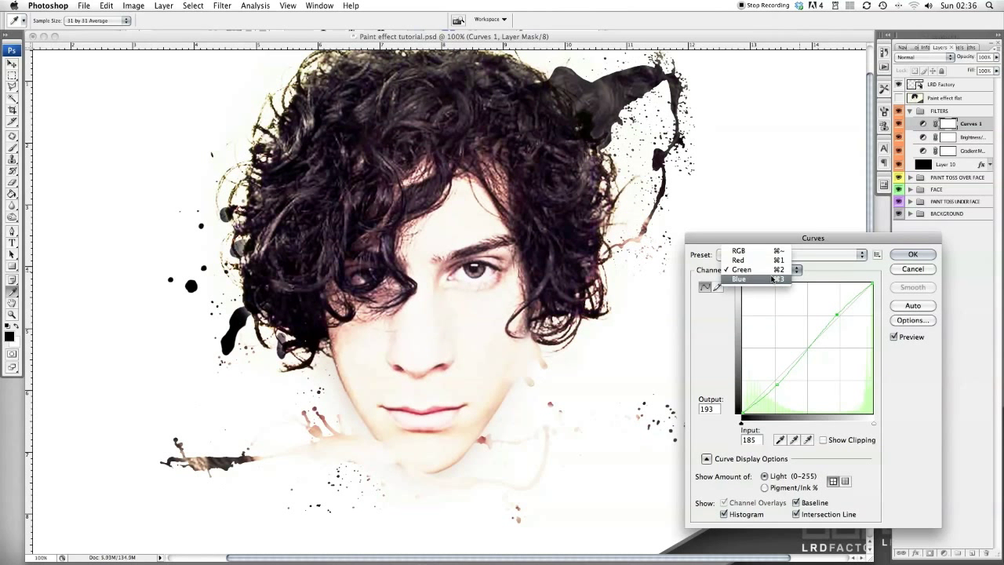
{"action": "left_click", "coordinate": [773, 281]}
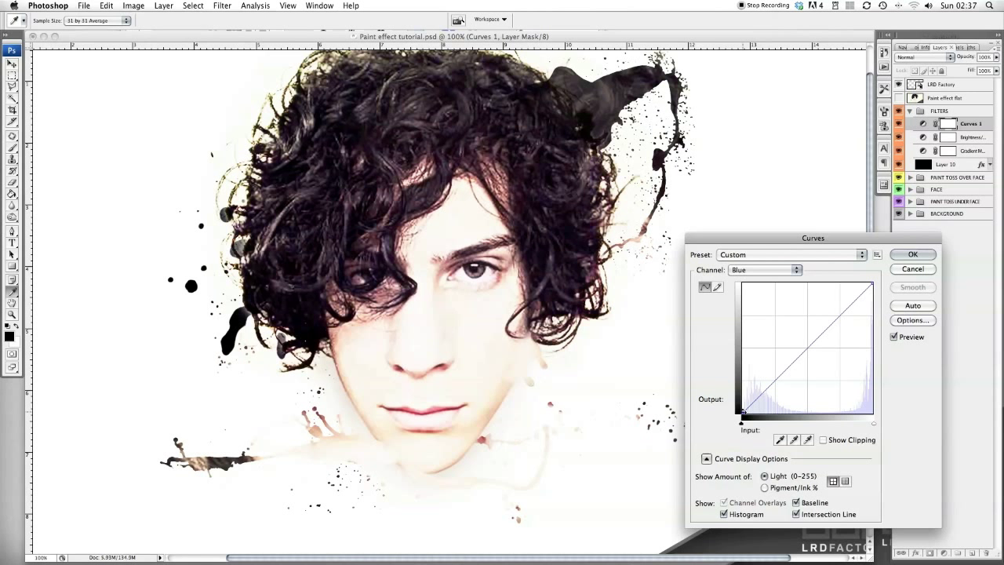
{"action": "left_click_drag", "start_coordinate": [743, 410], "coordinate": [741, 411]}
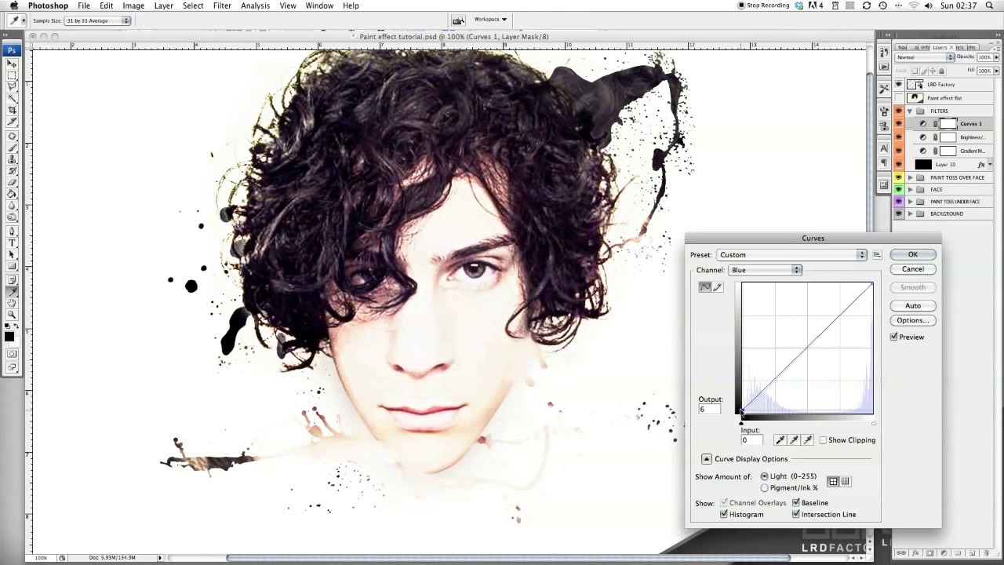
{"action": "left_click_drag", "start_coordinate": [871, 283], "coordinate": [872, 287]}
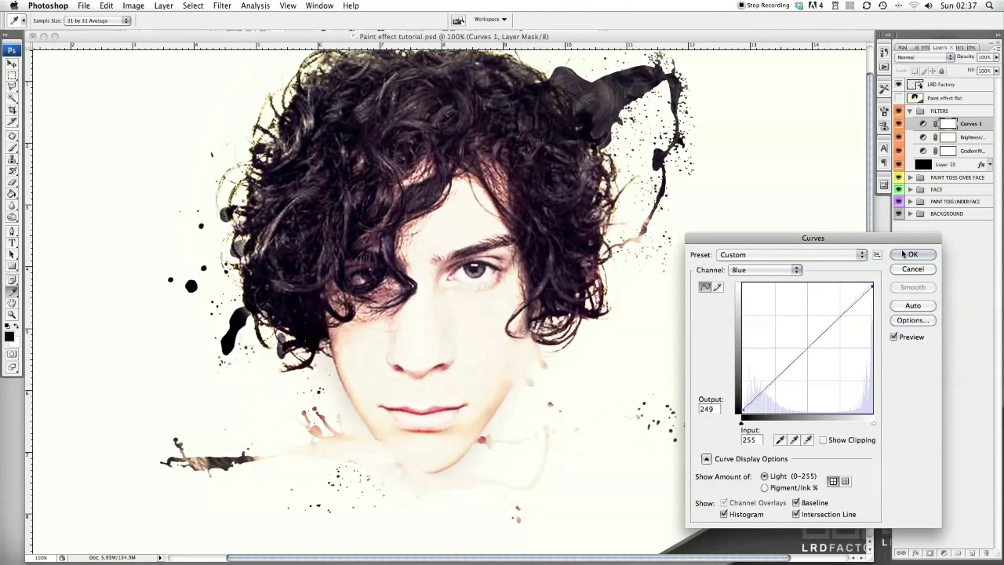
{"action": "left_click", "coordinate": [910, 255]}
{"action": "key", "text": "v"}
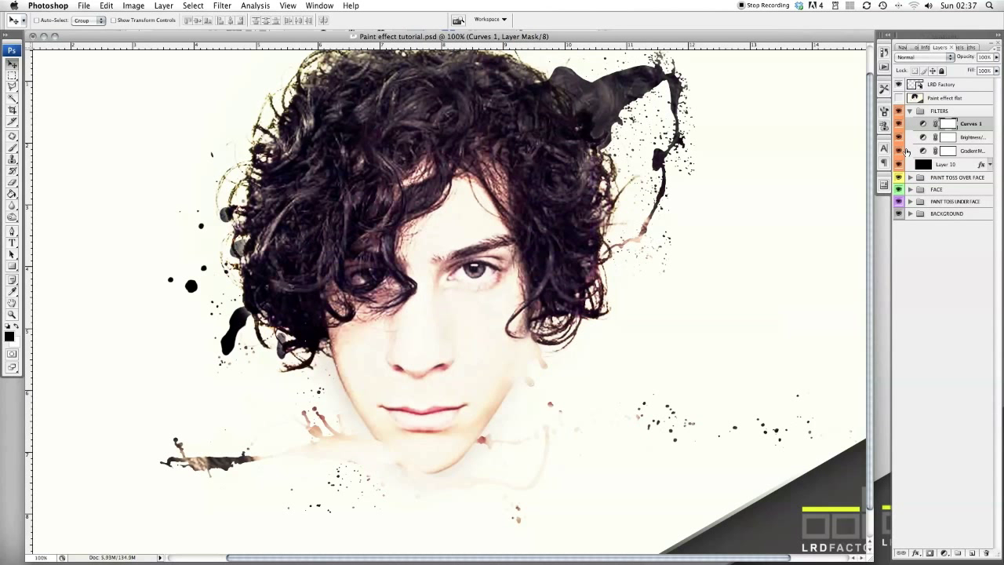
Add a Gradient Overlay to Layer 1 in the BACKGROUND group, with Radial style and 150% scale
{"action": "left_click", "coordinate": [910, 214]}
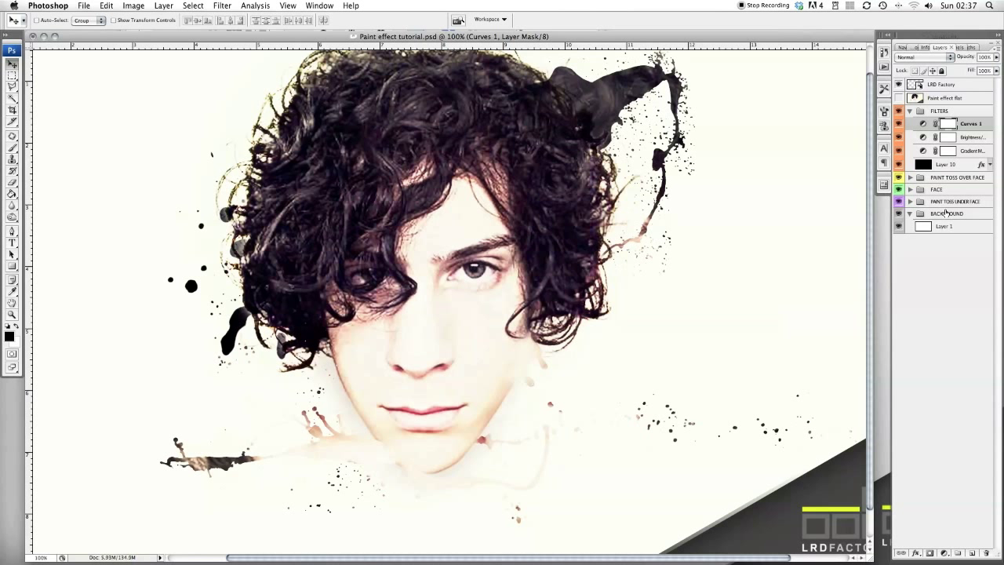
{"action": "left_click", "coordinate": [947, 227]}
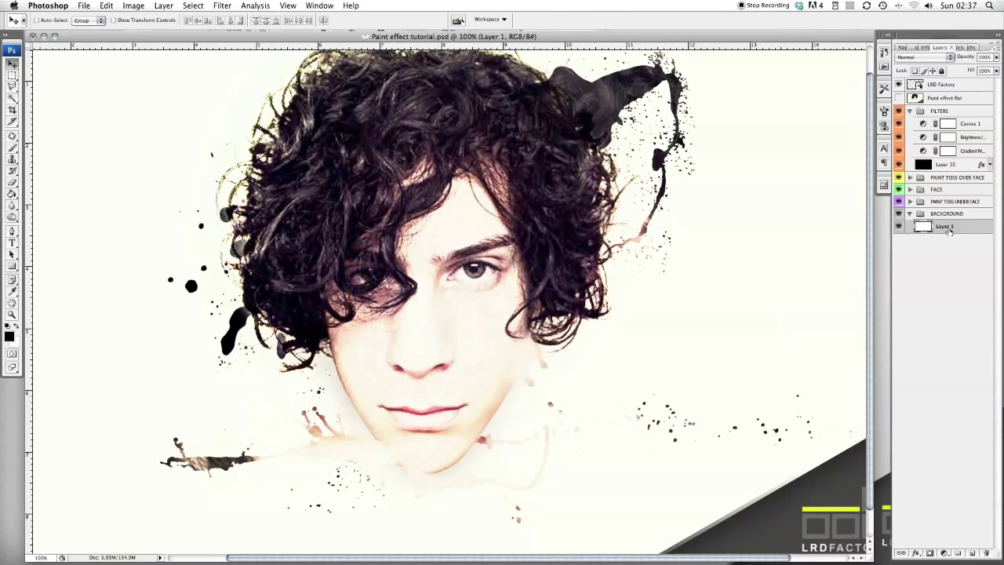
{"action": "left_click", "coordinate": [945, 554]}
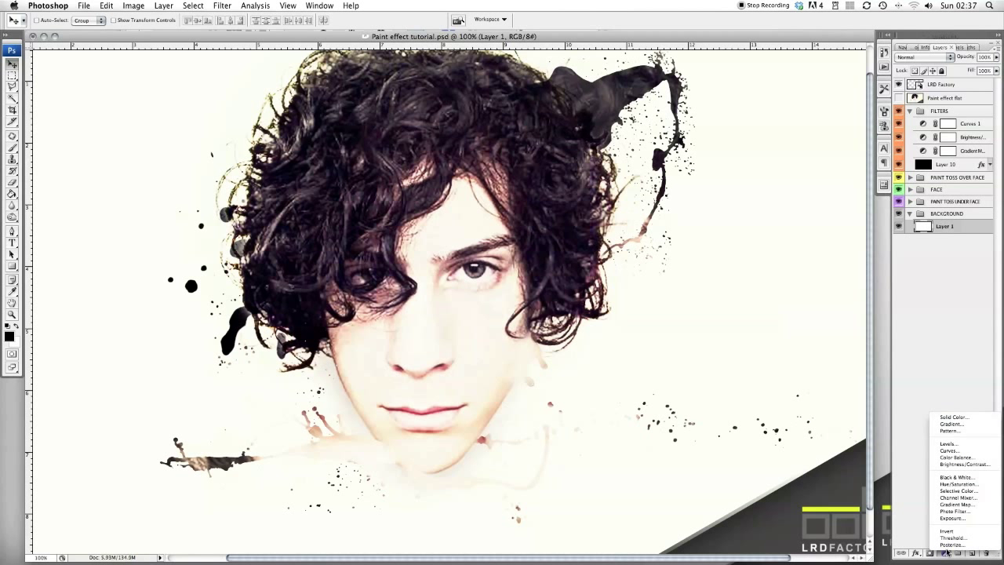
{"action": "left_click", "coordinate": [942, 342]}
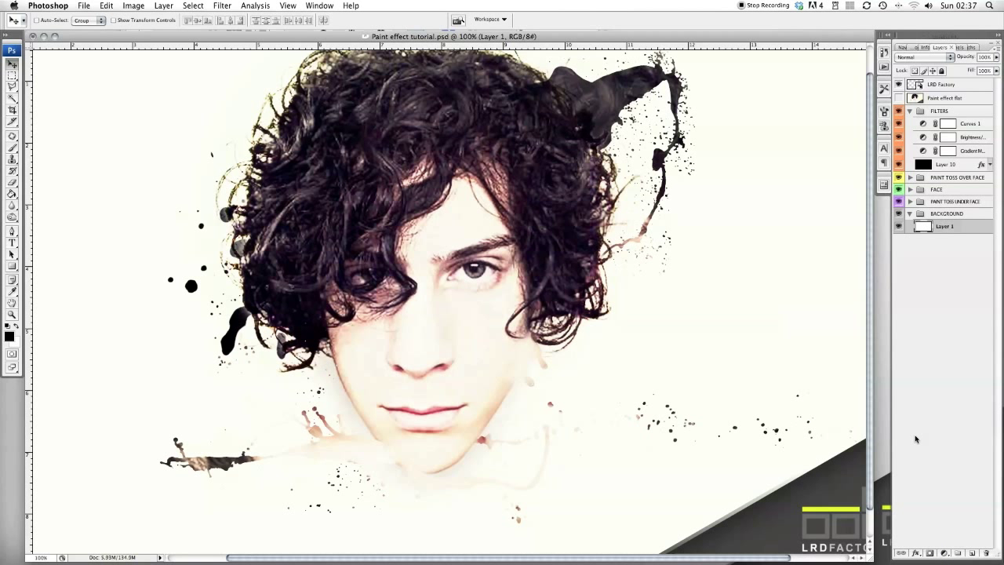
{"action": "left_click", "coordinate": [919, 554]}
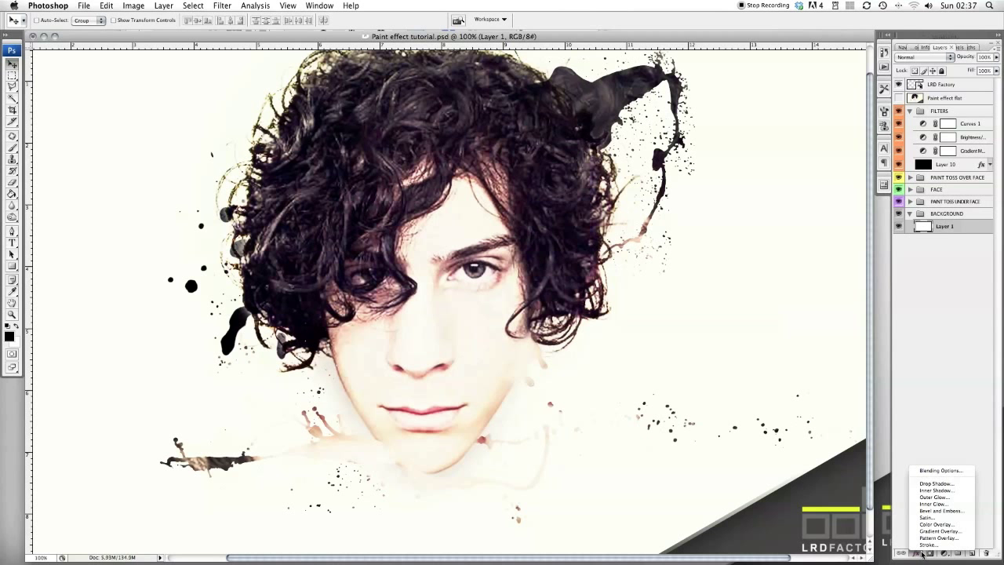
{"action": "left_click", "coordinate": [940, 532]}
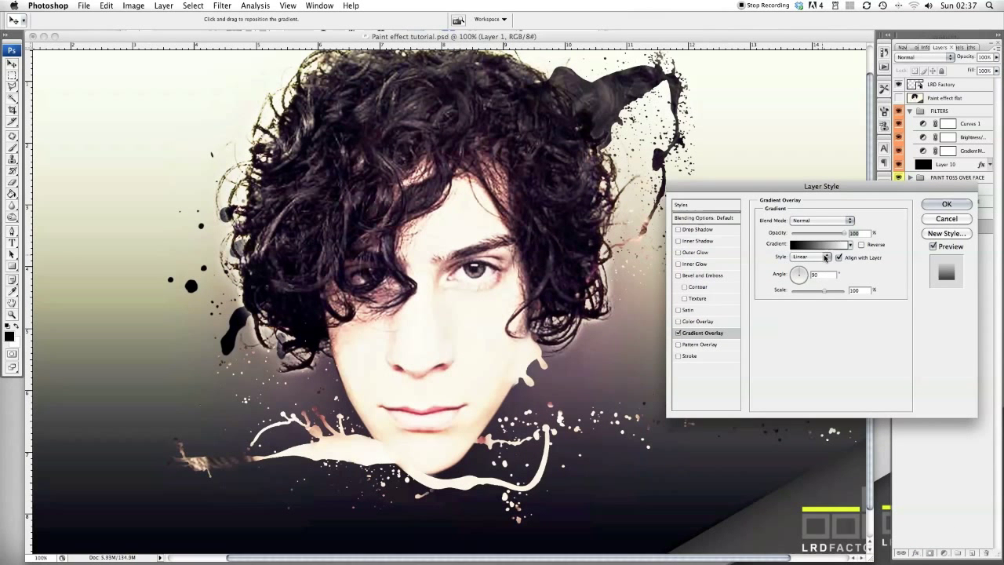
{"action": "left_click", "coordinate": [826, 257]}
{"action": "left_click", "coordinate": [804, 263]}
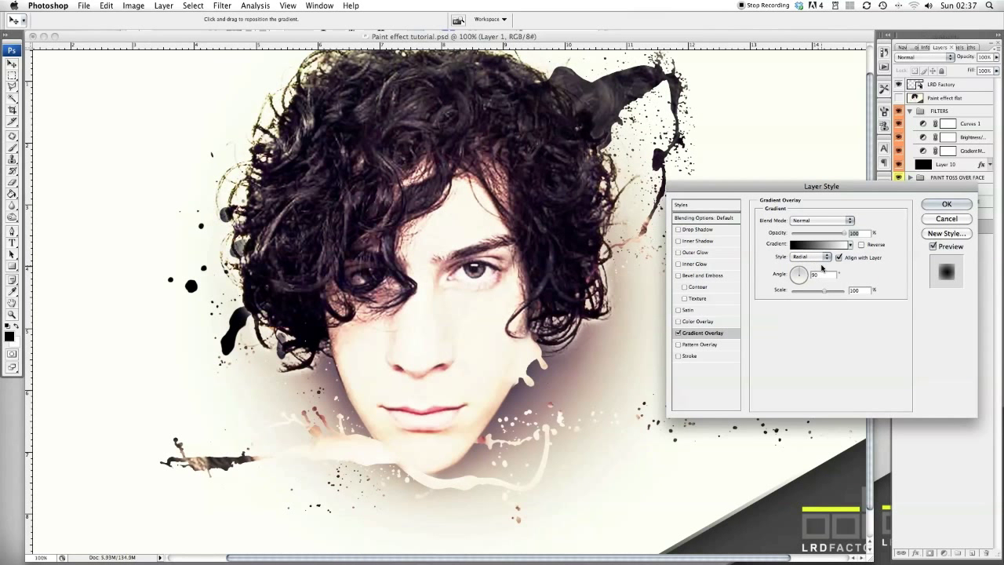
{"action": "left_click_drag", "start_coordinate": [824, 290], "coordinate": [853, 291]}
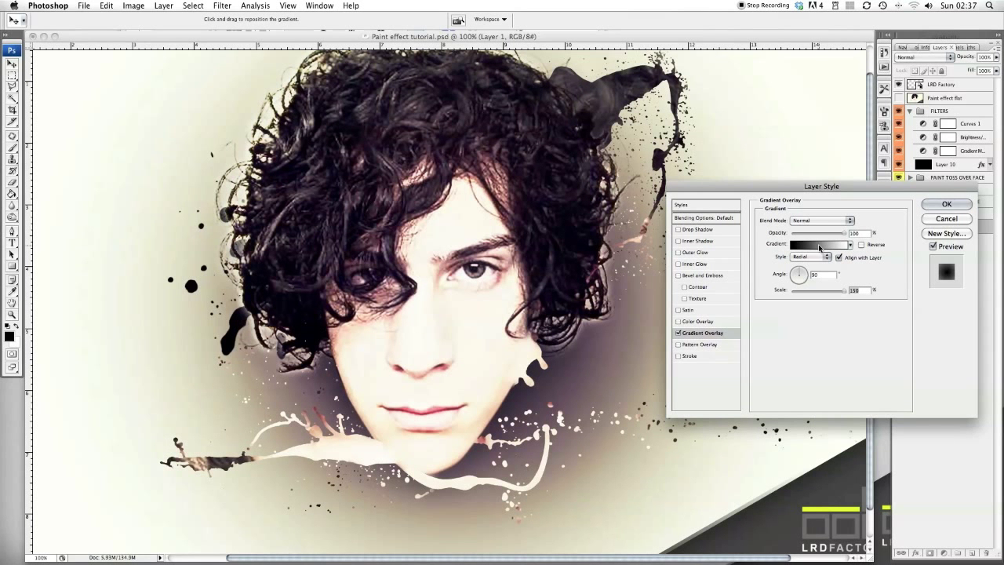
Change the black colour stop of the overlay's gradient to F6F6C6
{"action": "left_click", "coordinate": [819, 250]}
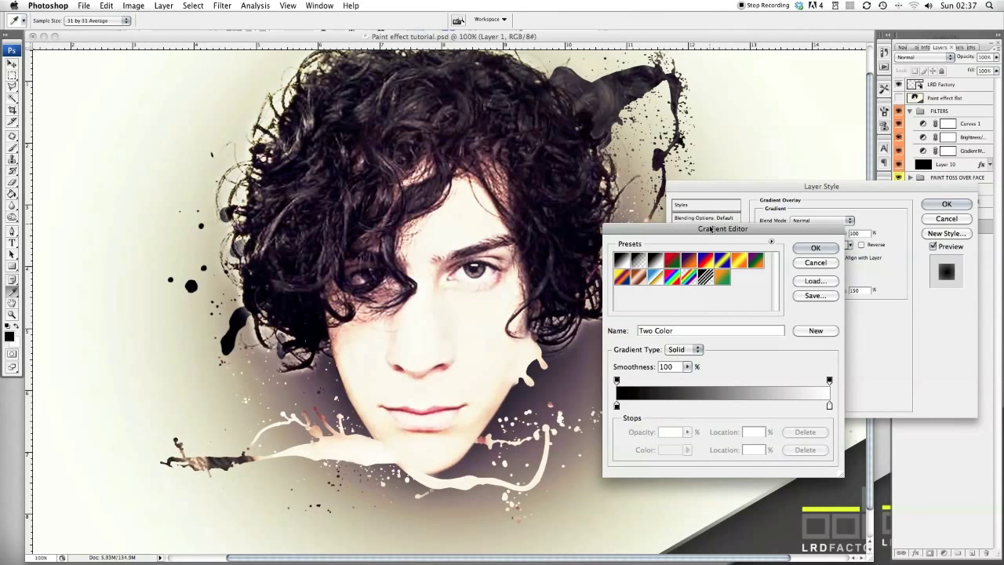
{"action": "left_click_drag", "start_coordinate": [712, 229], "coordinate": [774, 232]}
{"action": "left_click", "coordinate": [679, 409]}
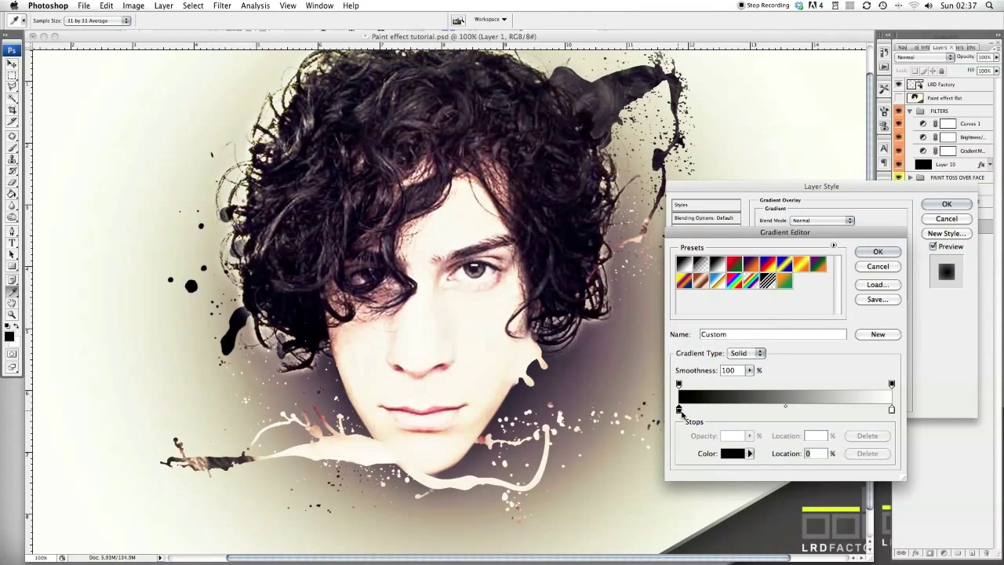
{"action": "left_click", "coordinate": [723, 453]}
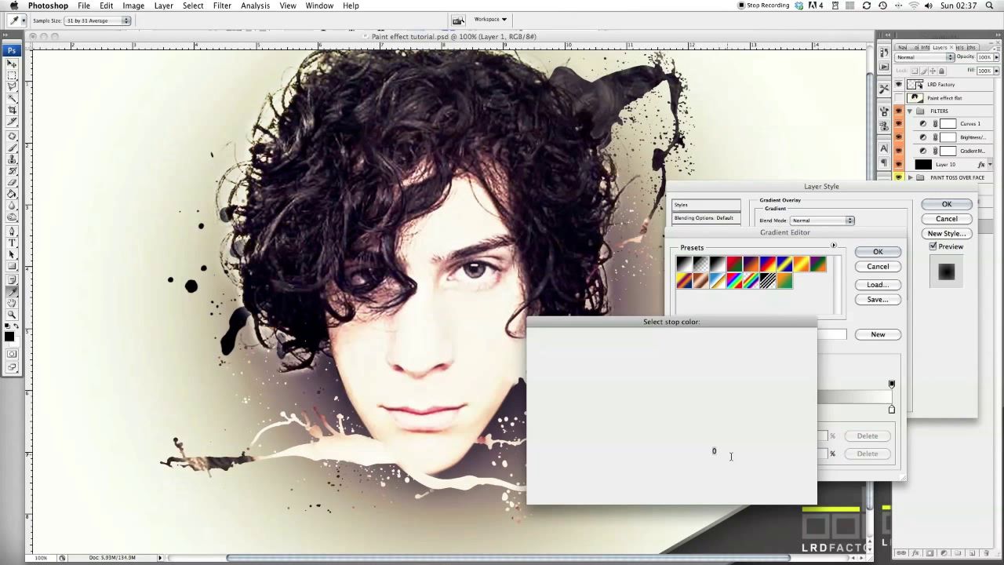
{"action": "left_click_drag", "start_coordinate": [668, 322], "coordinate": [615, 271]}
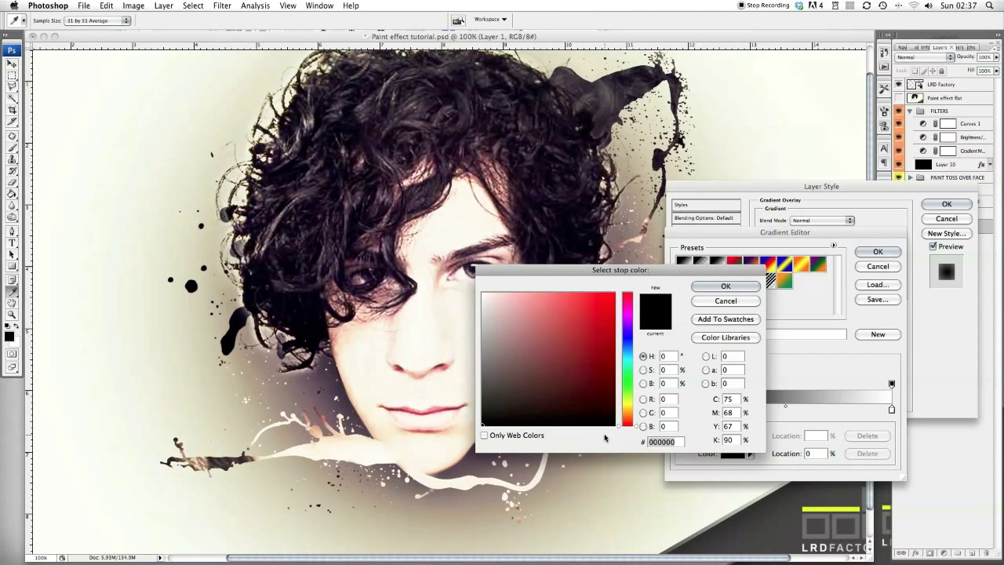
{"action": "type", "text": "F6F"}
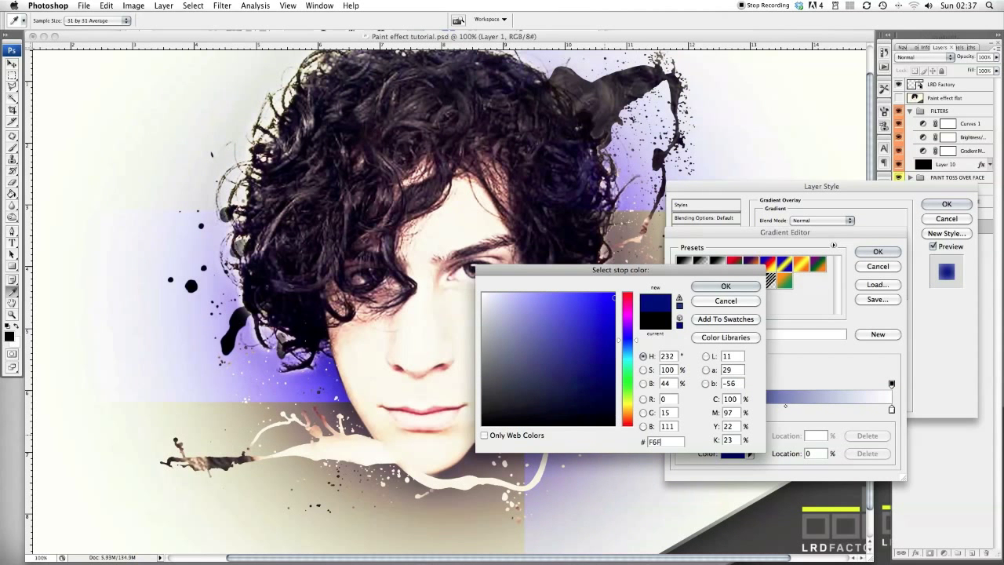
{"action": "type", "text": "6C"}
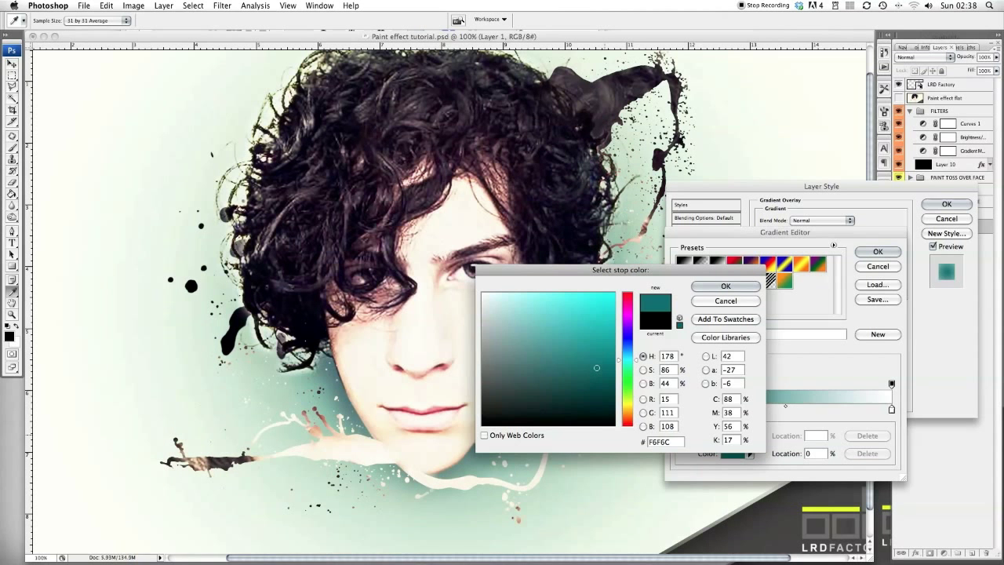
{"action": "type", "text": "6"}
{"action": "key", "text": "Return"}
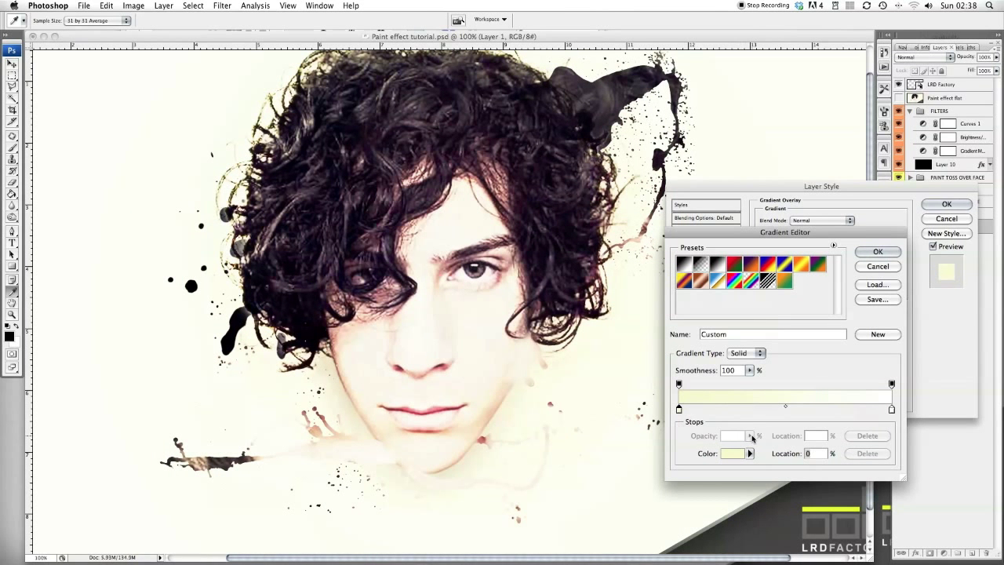
Move the white stop inward to about three quarters, place the yellow stop at 10%, and set the midpoint between them to 25%
{"action": "left_click", "coordinate": [891, 411]}
{"action": "left_click_drag", "start_coordinate": [892, 411], "coordinate": [838, 409]}
{"action": "left_click", "coordinate": [679, 409]}
{"action": "left_click", "coordinate": [816, 454]}
{"action": "type", "text": "10"}
{"action": "left_click", "coordinate": [770, 408]}
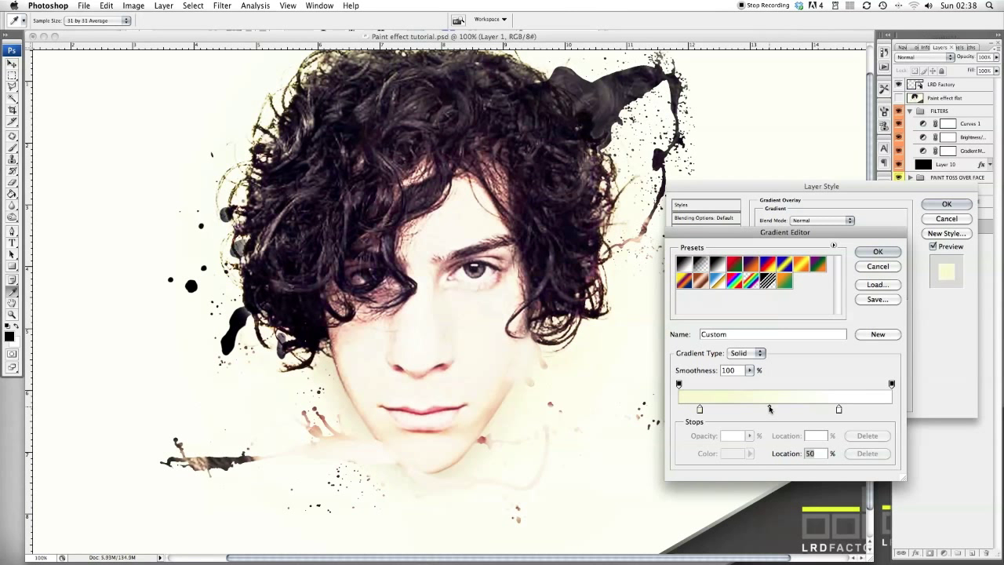
{"action": "type", "text": "25"}
{"action": "key", "text": "Return"}
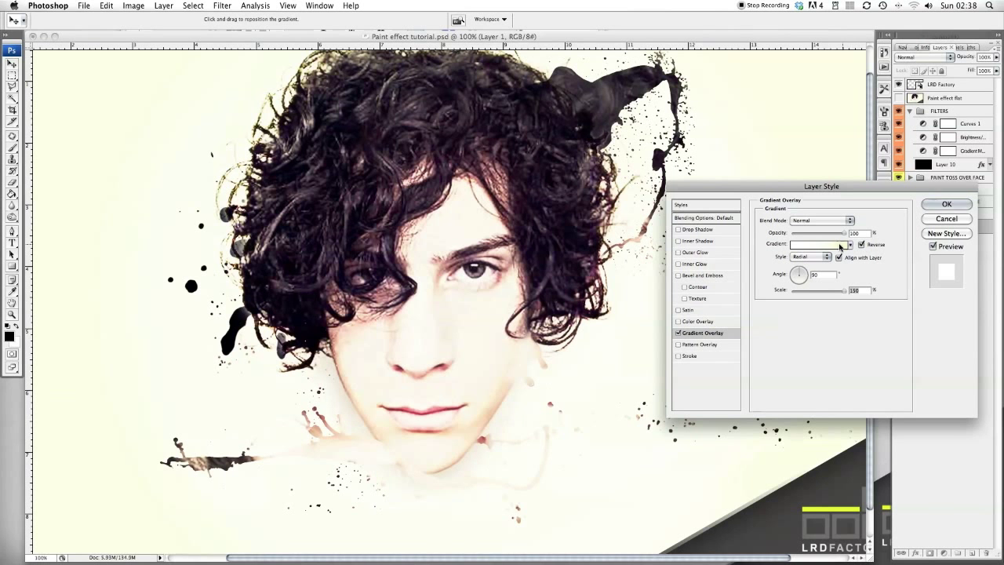
Apply the gradient overlay to Layer 1 with Reverse enabled and check the background
{"action": "left_click", "coordinate": [929, 206]}
{"action": "key", "text": "super+minus"}
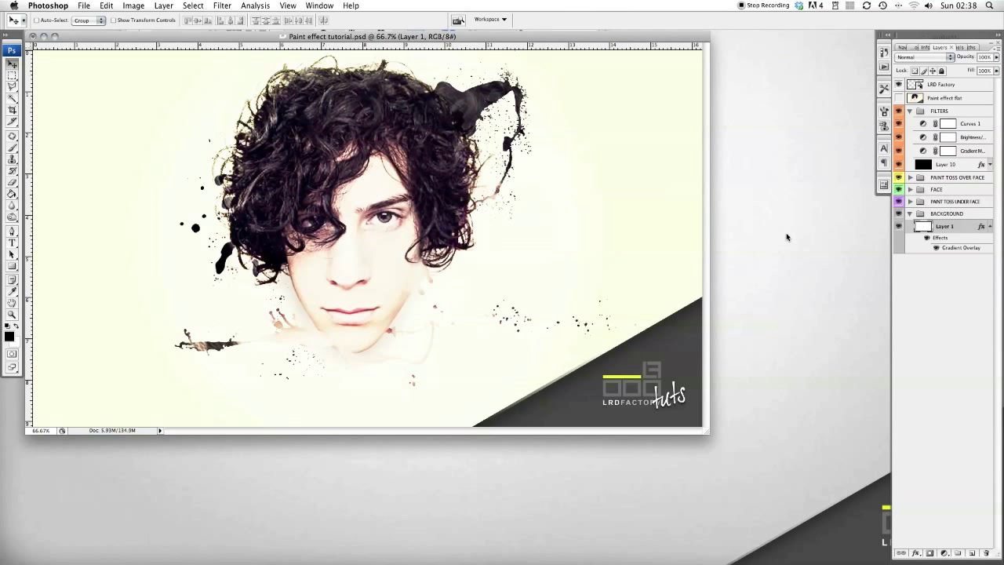
{"action": "key", "text": "super+plus"}
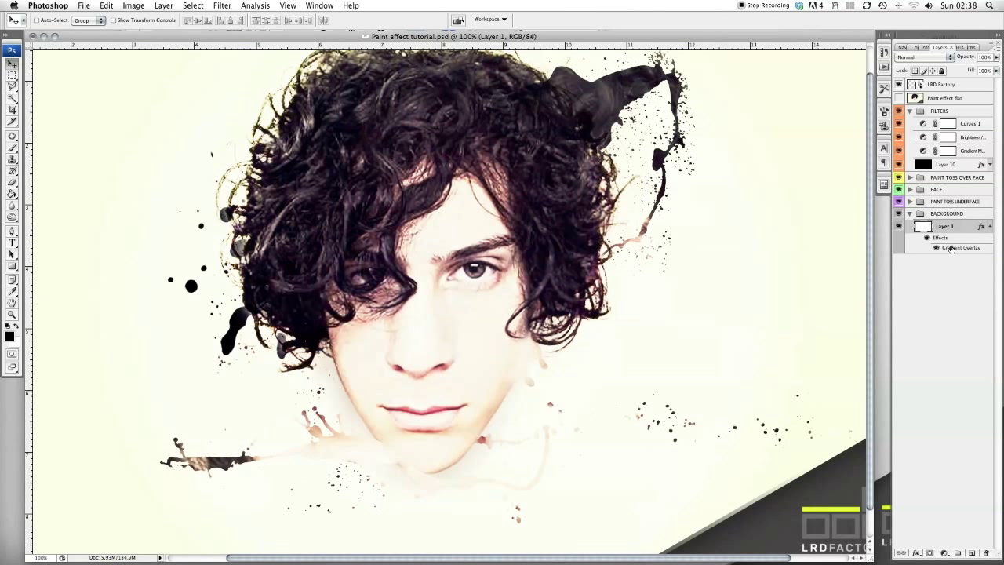
{"action": "key", "text": "super+minus"}
Try Layer 1's gradient overlay without Reverse, and re-enable Reverse with the same gradient stops
{"action": "double_click", "coordinate": [950, 249]}
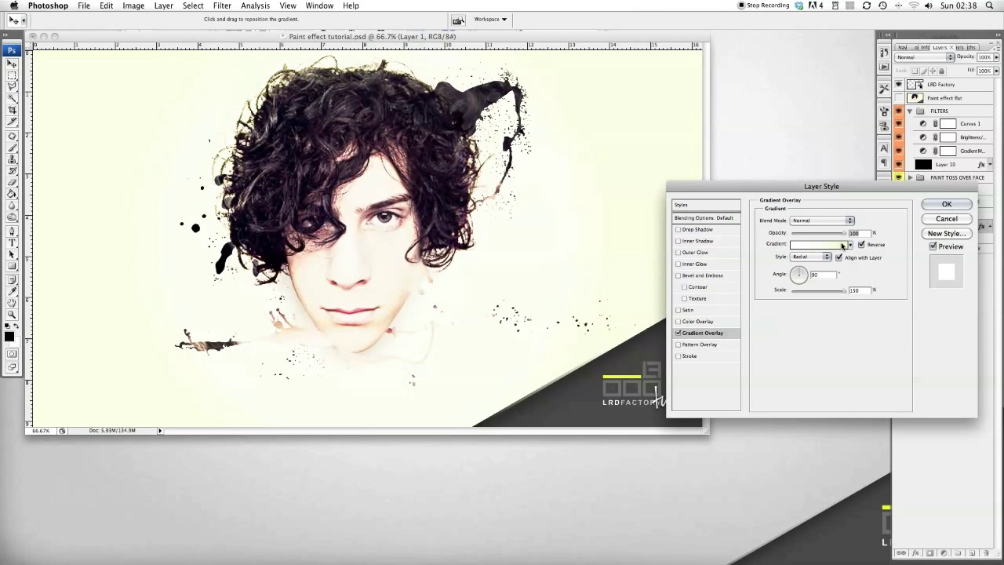
{"action": "left_click", "coordinate": [860, 245]}
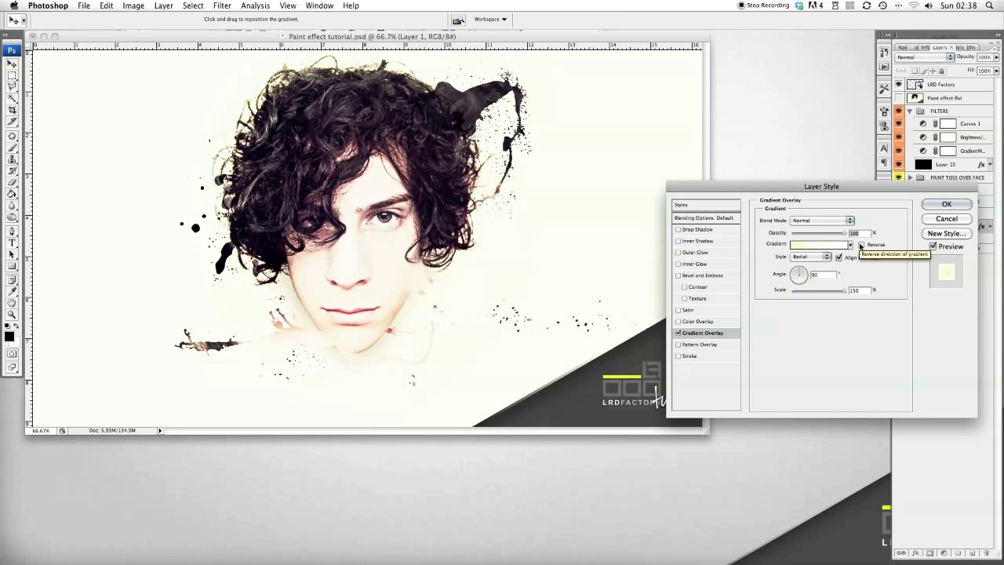
{"action": "left_click", "coordinate": [933, 204]}
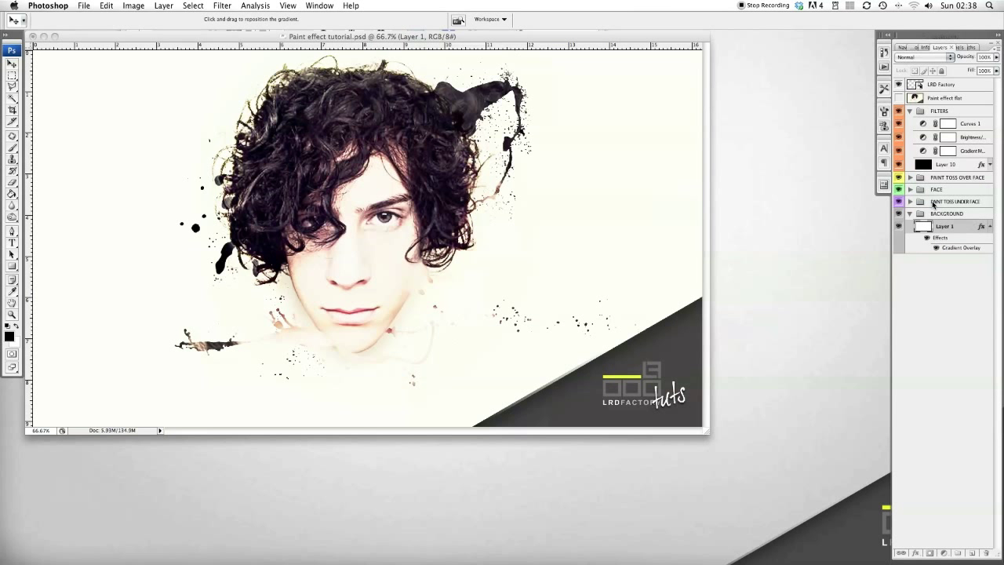
{"action": "double_click", "coordinate": [950, 248]}
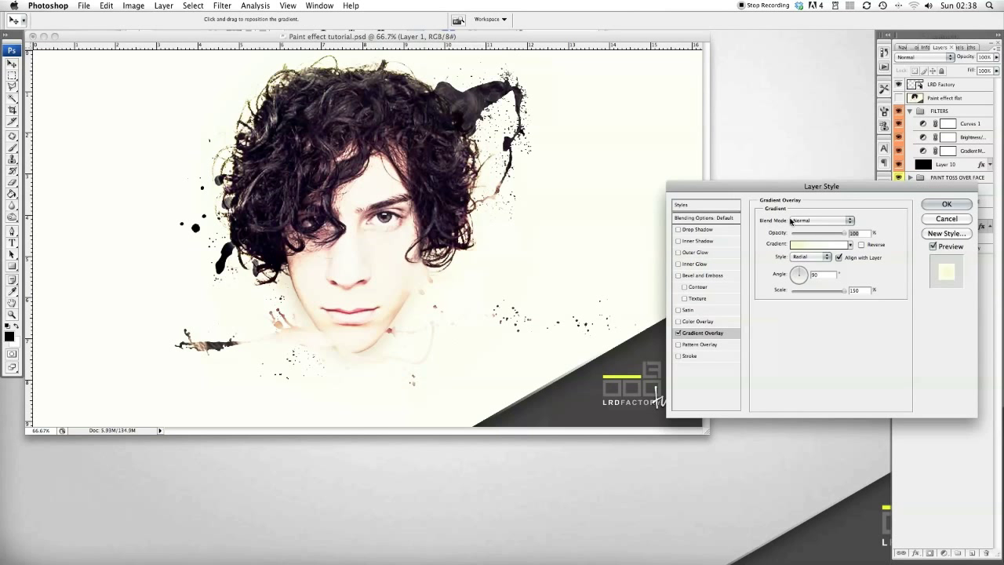
{"action": "left_click", "coordinate": [861, 245]}
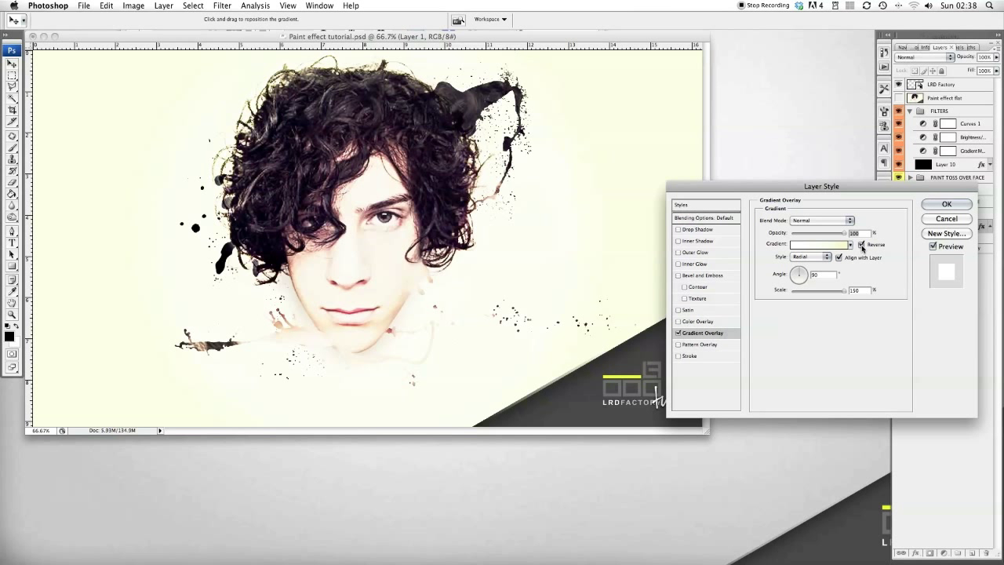
{"action": "left_click", "coordinate": [827, 245]}
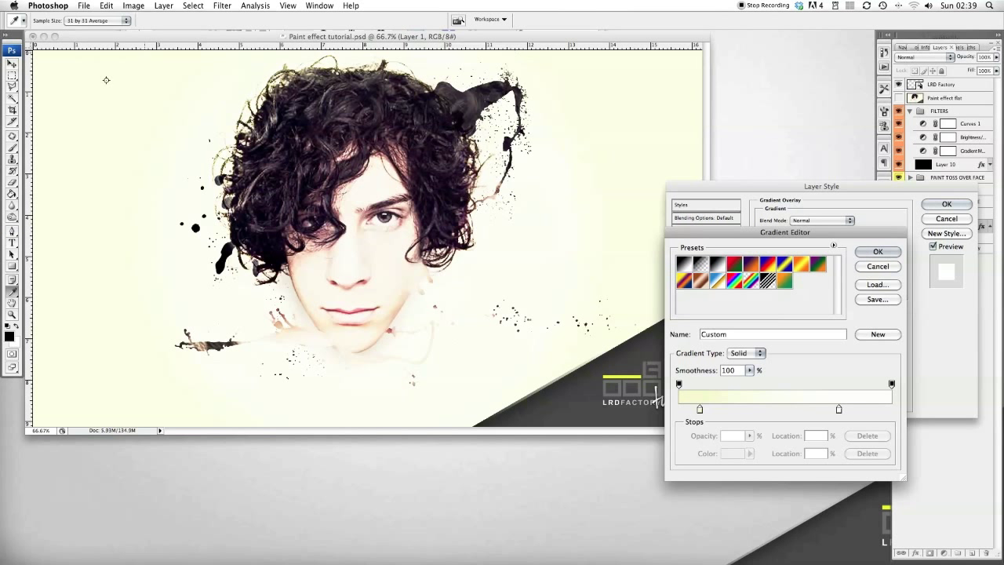
{"action": "left_click", "coordinate": [877, 252]}
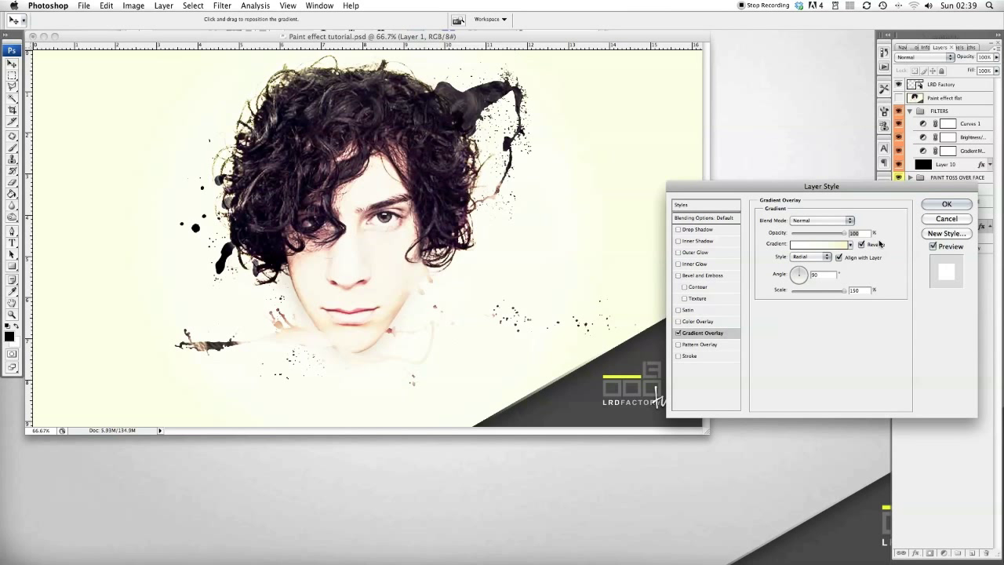
{"action": "left_click", "coordinate": [946, 204]}
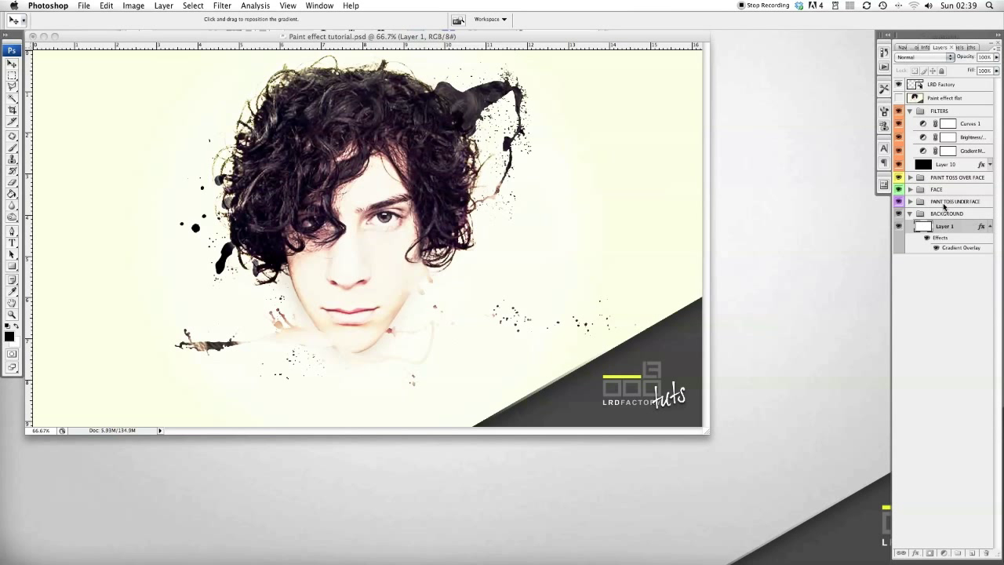
Show the Paint effect flat layer to compare the composition with the flattened reference version
{"action": "key", "text": "super+equal"}
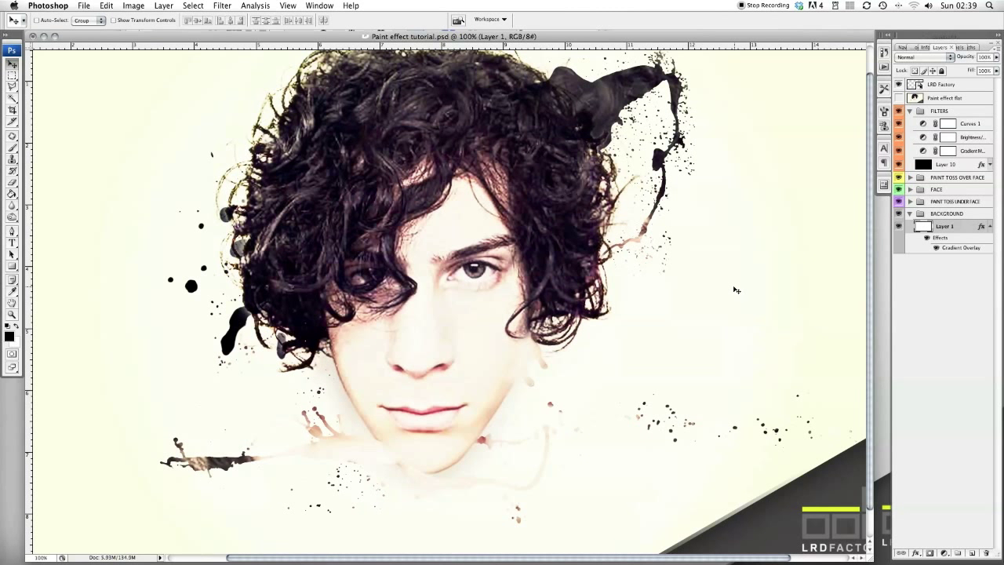
{"action": "key", "text": "super+minus"}
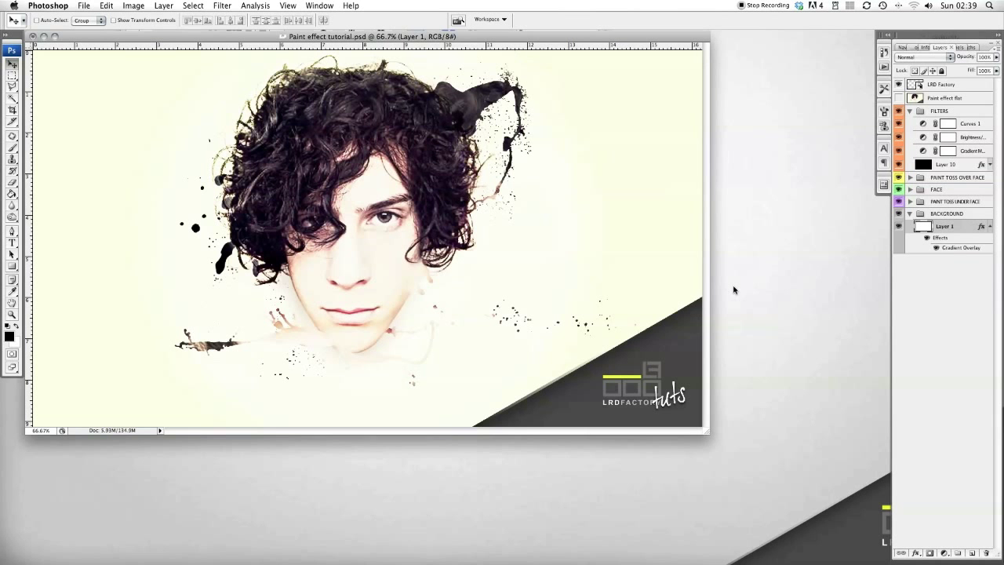
{"action": "key", "text": "super+plus"}
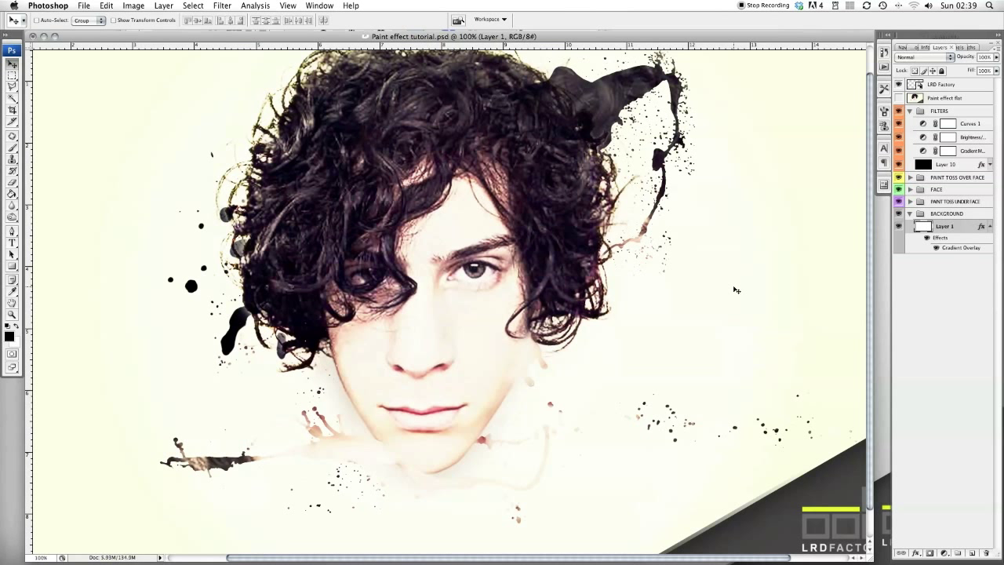
{"action": "left_click", "coordinate": [898, 97]}
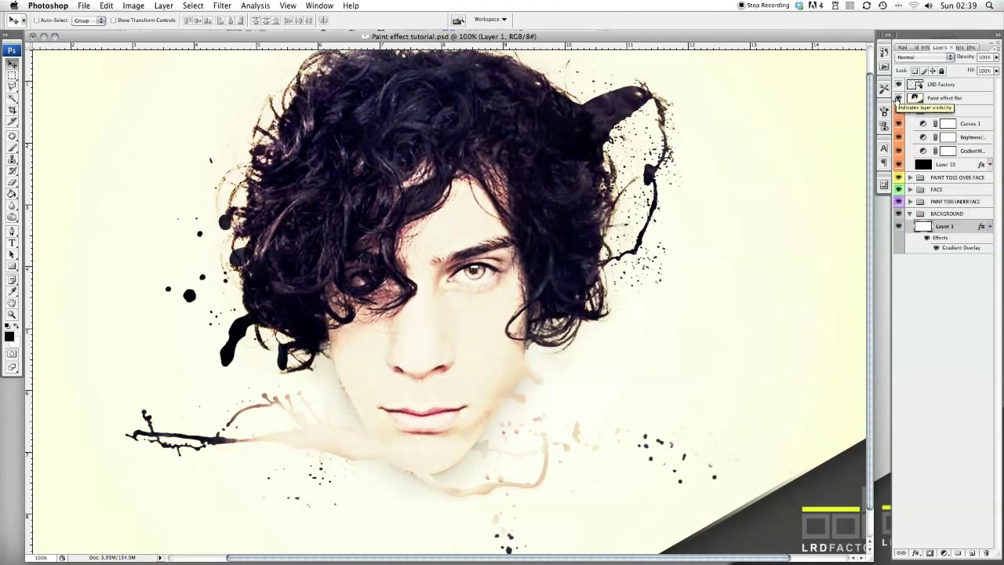
{"action": "key", "text": "super+minus"}
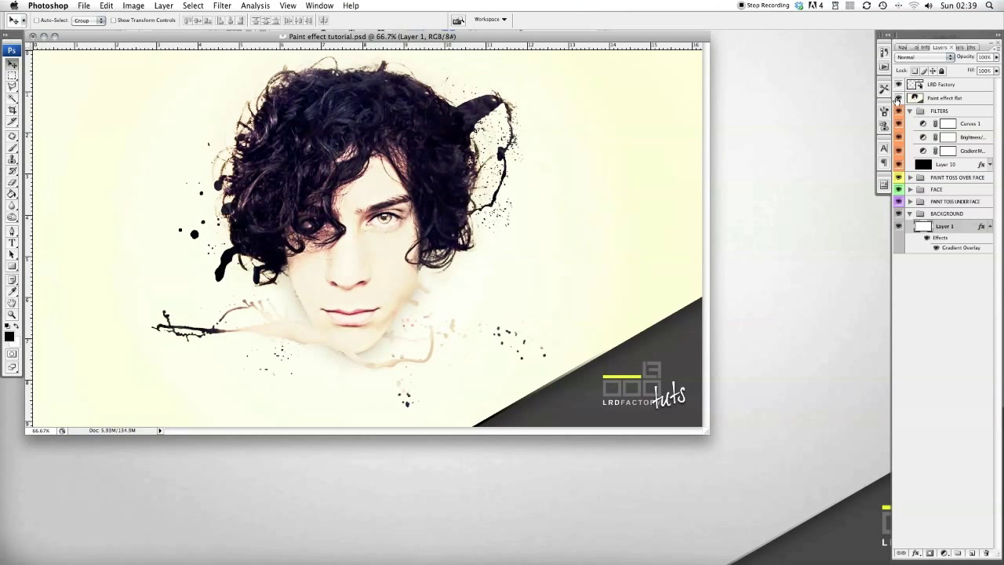